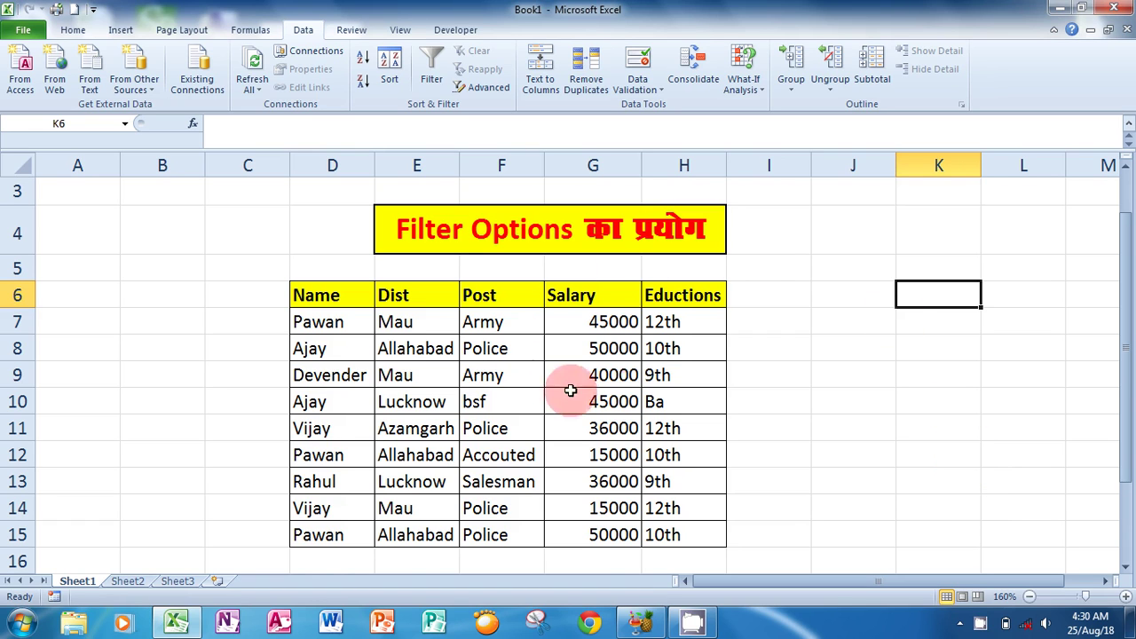
# Step: Select the table D6:H15 and turn on Filter, adding dropdowns to all five headers
pyautogui.moveTo(344, 302)
pyautogui.mouseDown()
pyautogui.moveTo(666, 353)
pyautogui.moveTo(690, 541)
pyautogui.mouseUp()
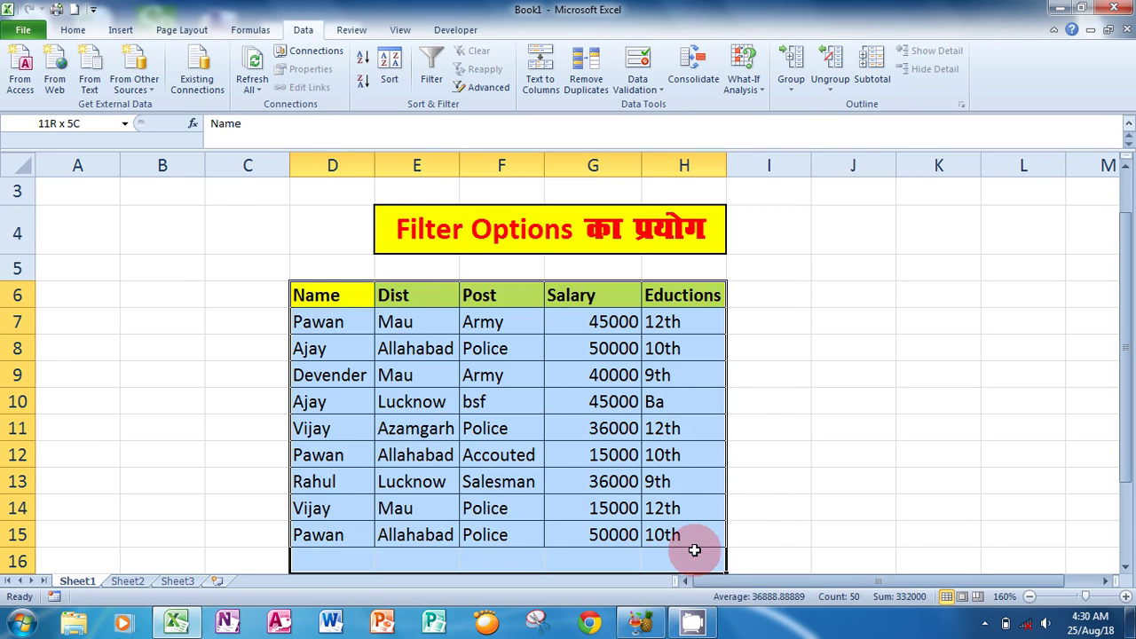
pyautogui.click(769, 531)
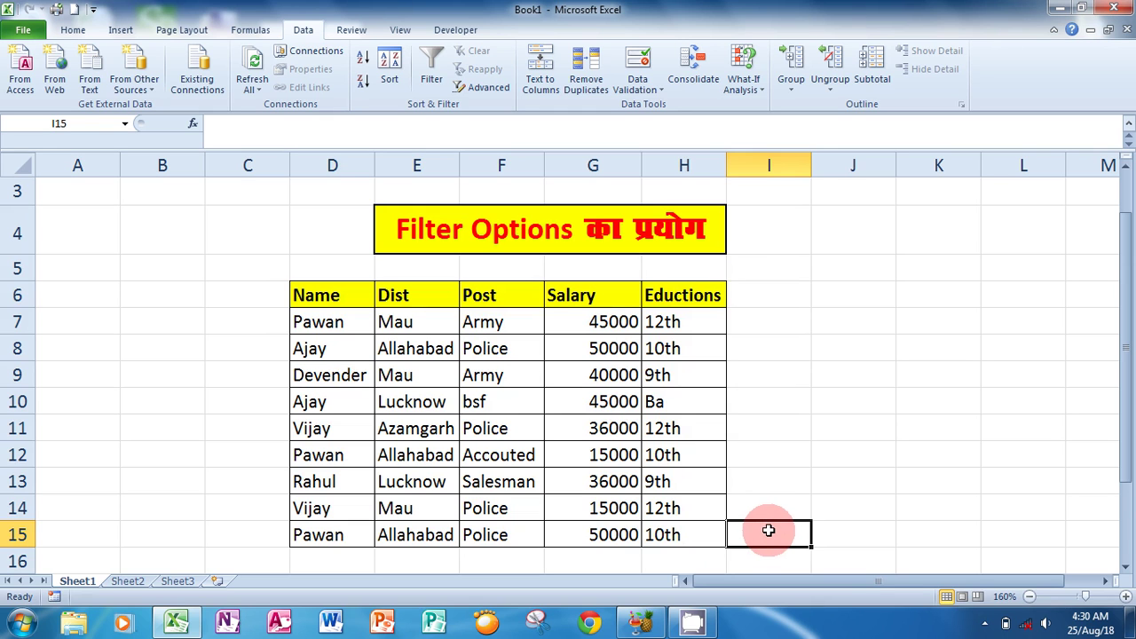
pyautogui.scroll(-1, 771, 529)
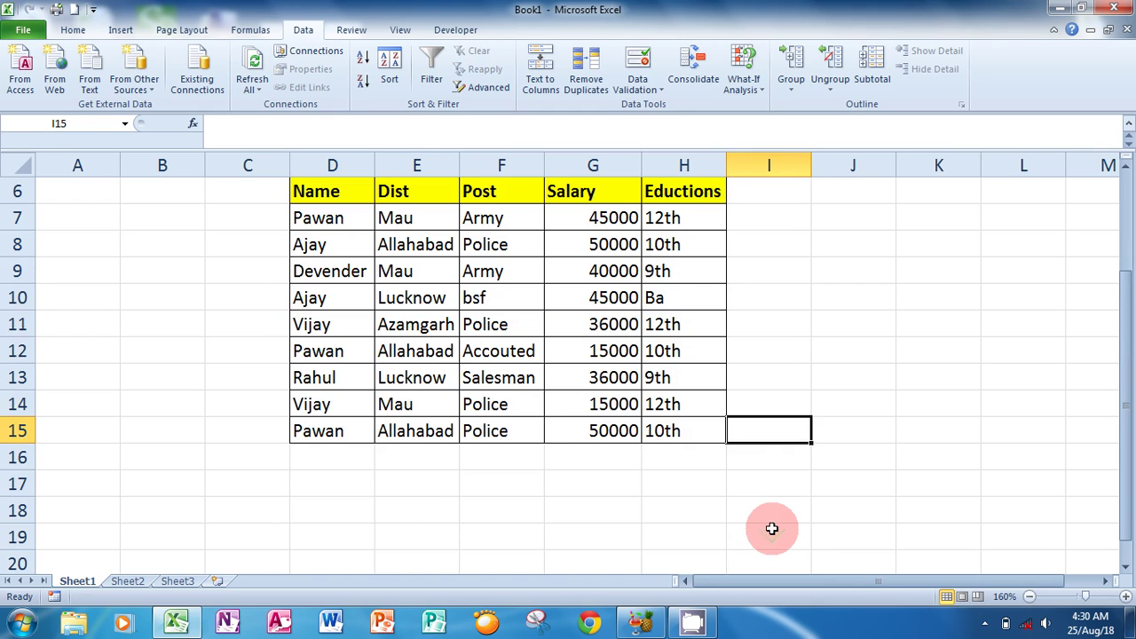
pyautogui.scroll(1, 771, 529)
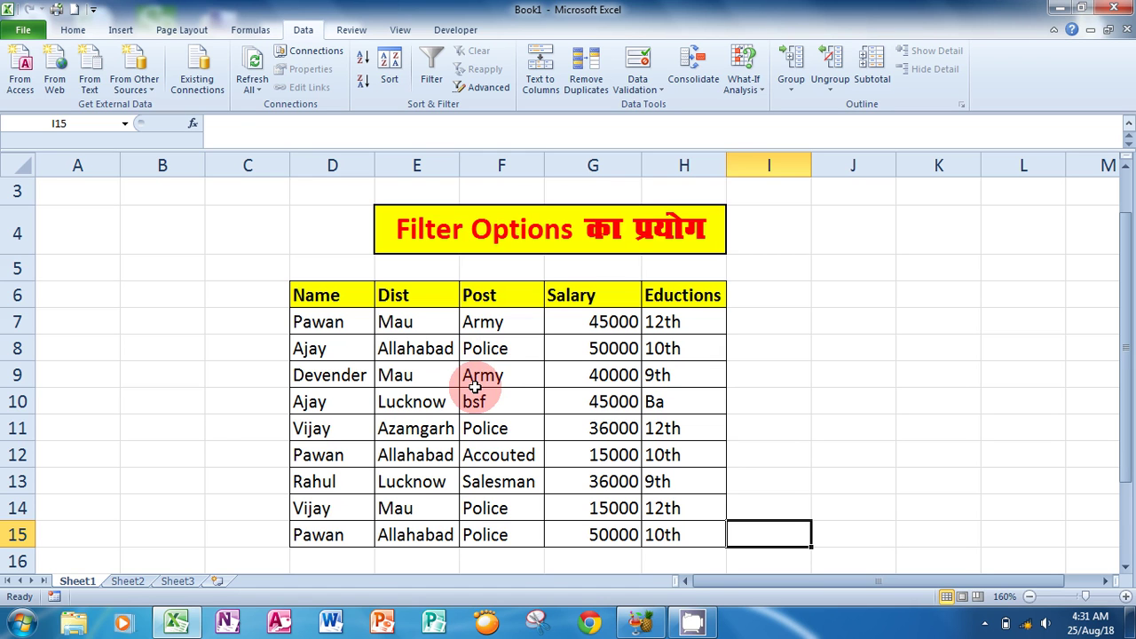
pyautogui.moveTo(371, 300)
pyautogui.mouseDown()
pyautogui.moveTo(662, 410)
pyautogui.moveTo(674, 529)
pyautogui.mouseUp()
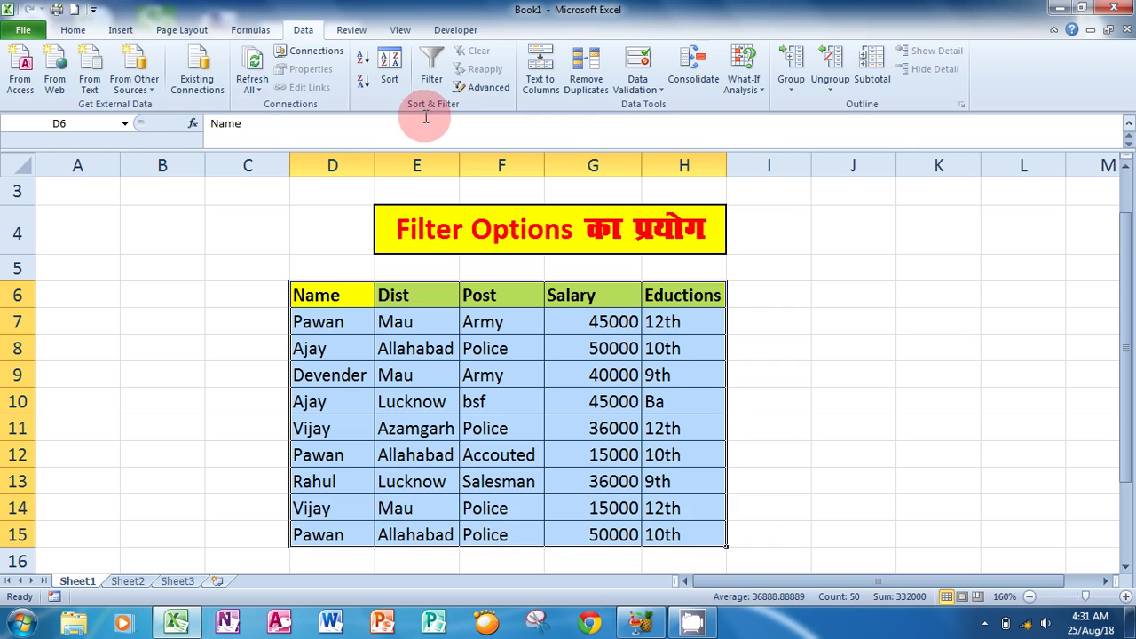
pyautogui.click(441, 86)
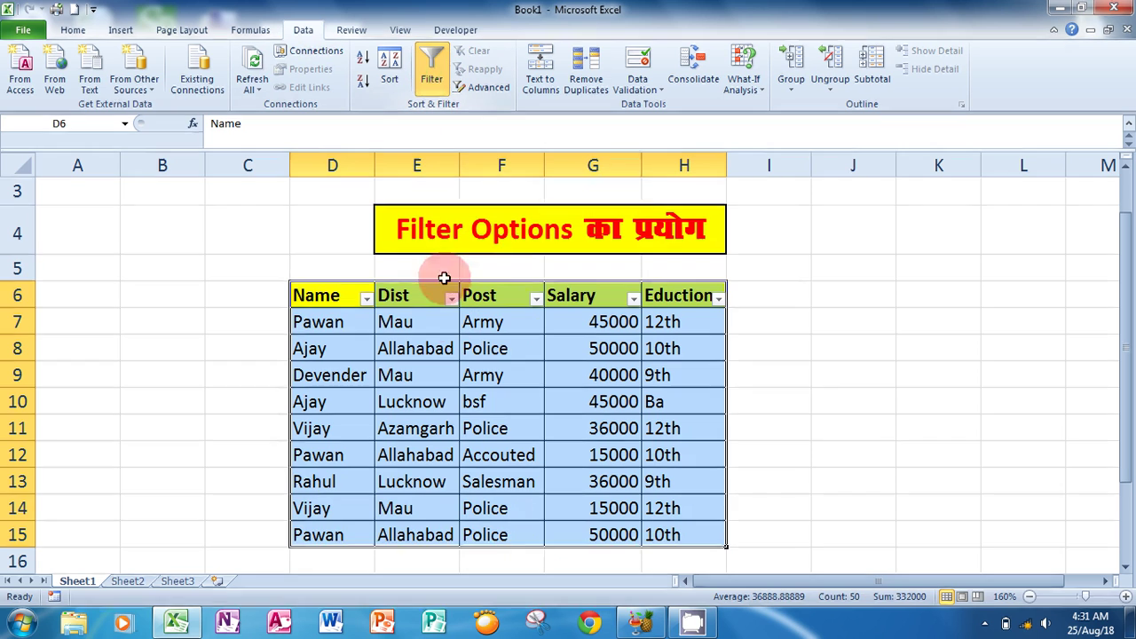
pyautogui.click(433, 318)
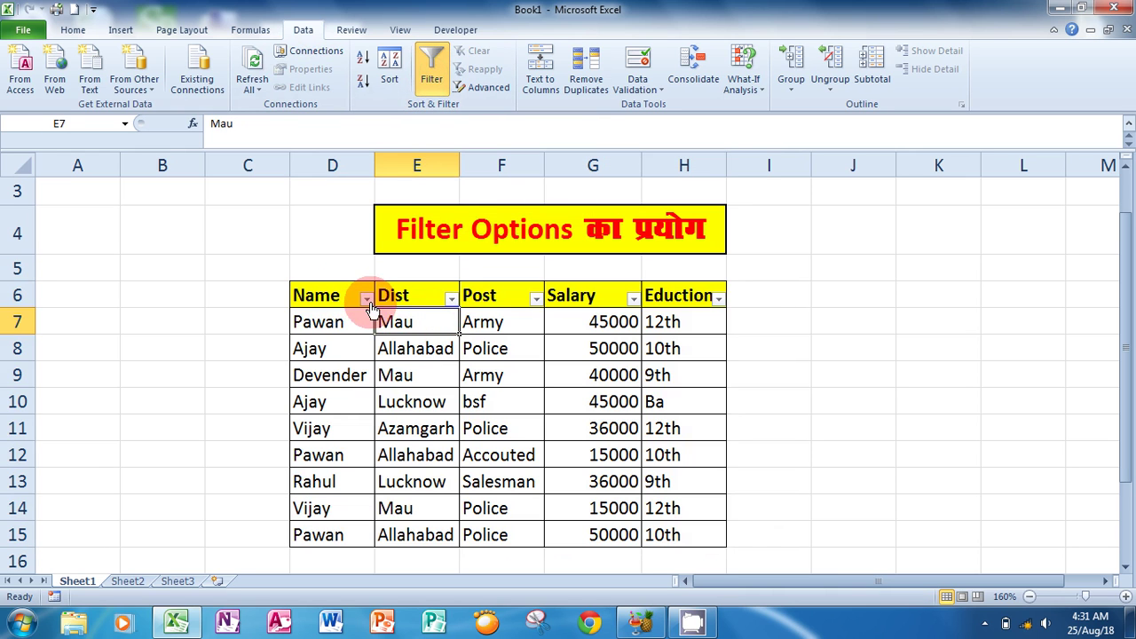
pyautogui.click(430, 295)
pyautogui.click(334, 299)
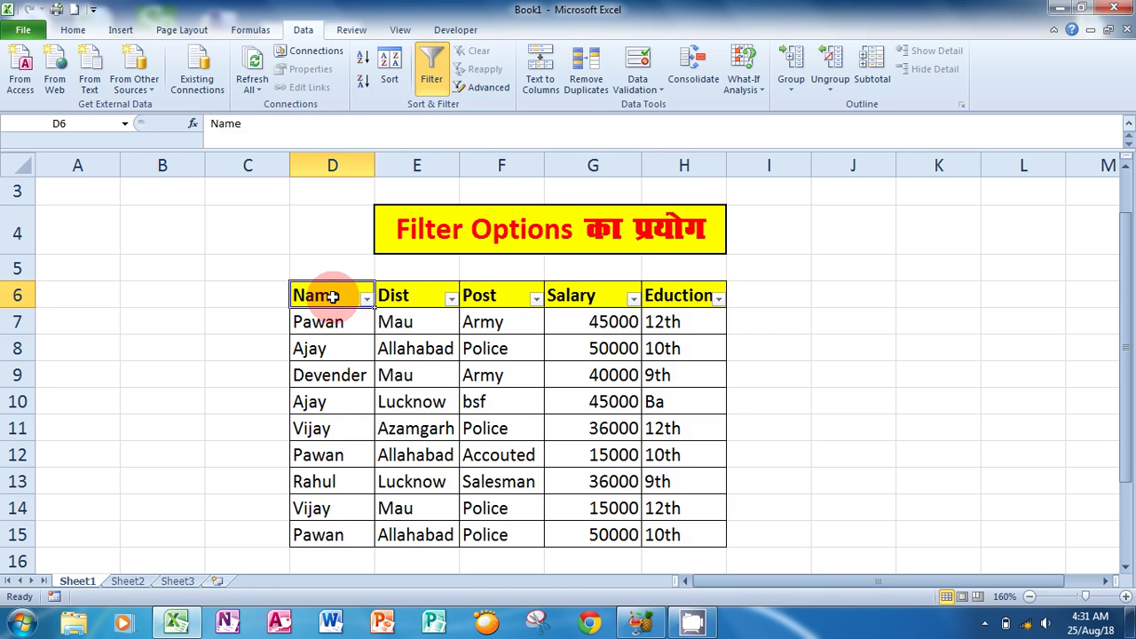
pyautogui.click(426, 297)
pyautogui.click(496, 303)
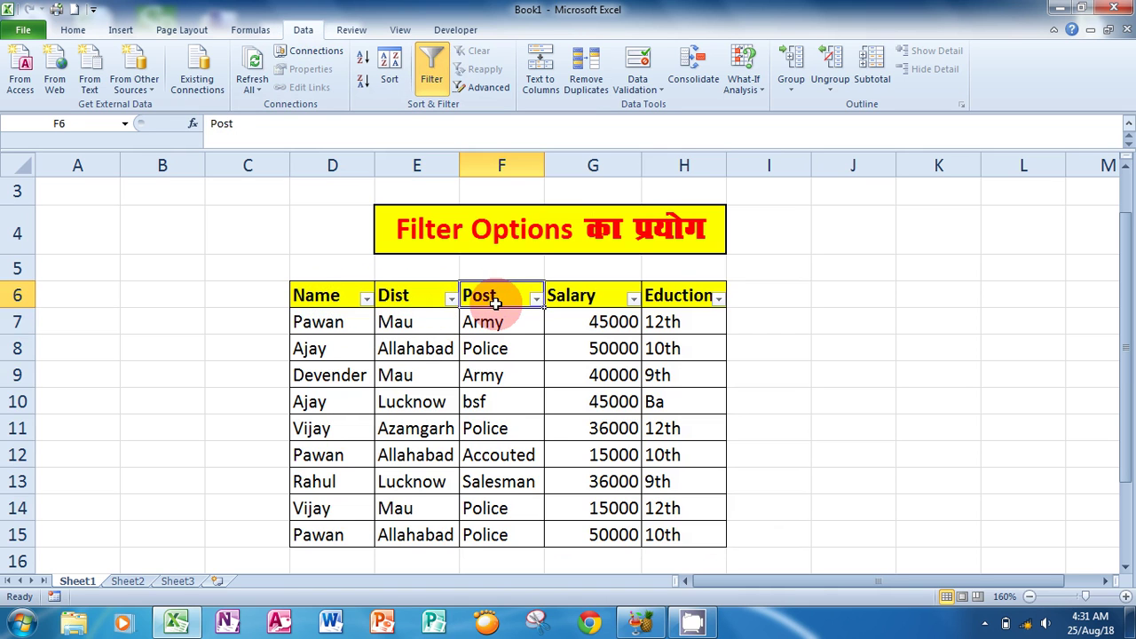
pyautogui.click(622, 298)
pyautogui.click(654, 299)
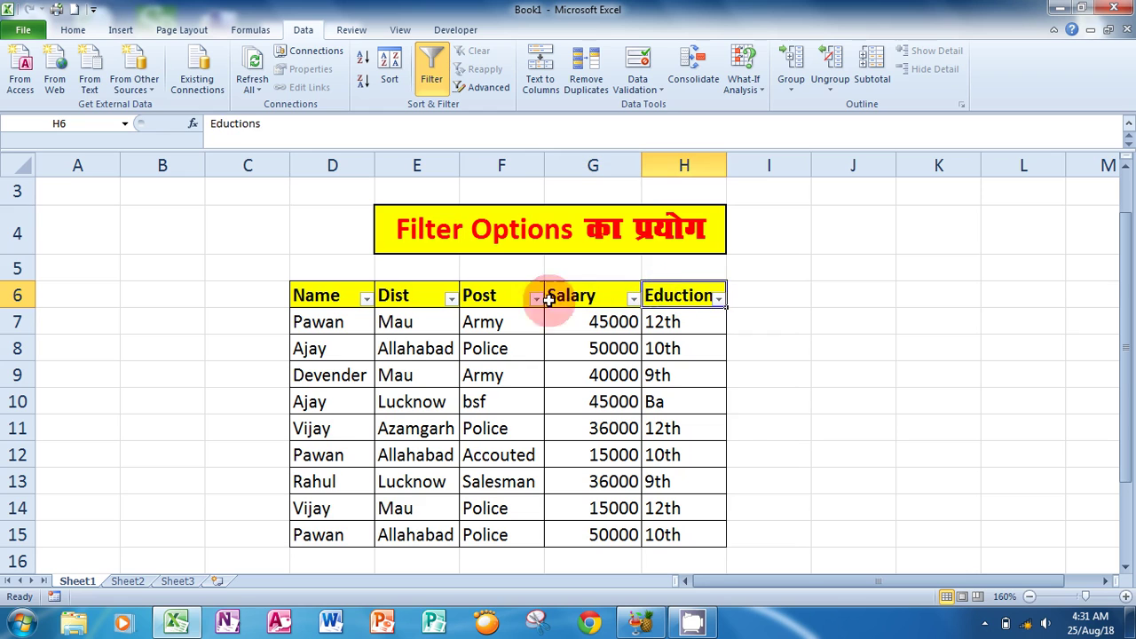
pyautogui.click(340, 299)
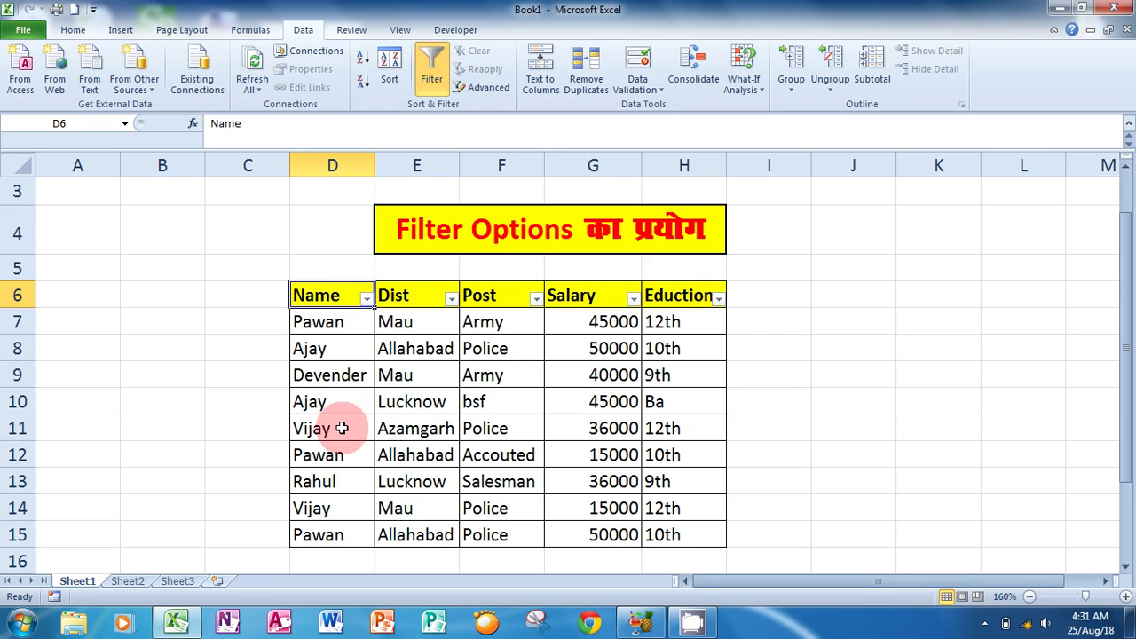
pyautogui.click(413, 300)
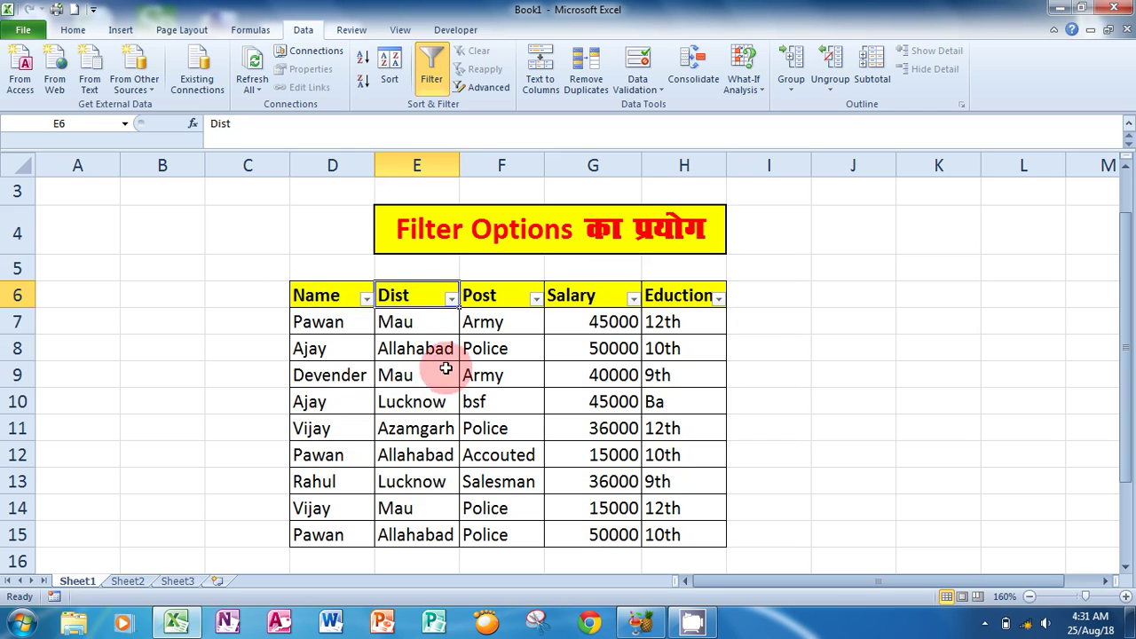
pyautogui.click(329, 298)
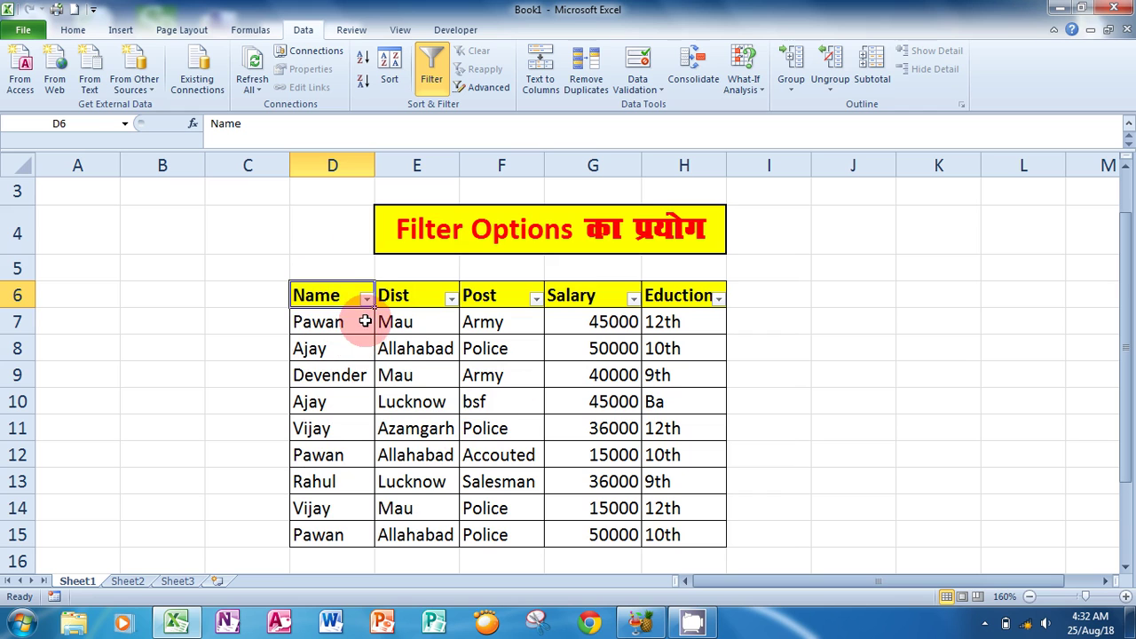
# Step: Filter the Name column to Pawan only, unchecking Ajay, Devender, Rahul and Vijay
pyautogui.click(366, 299)
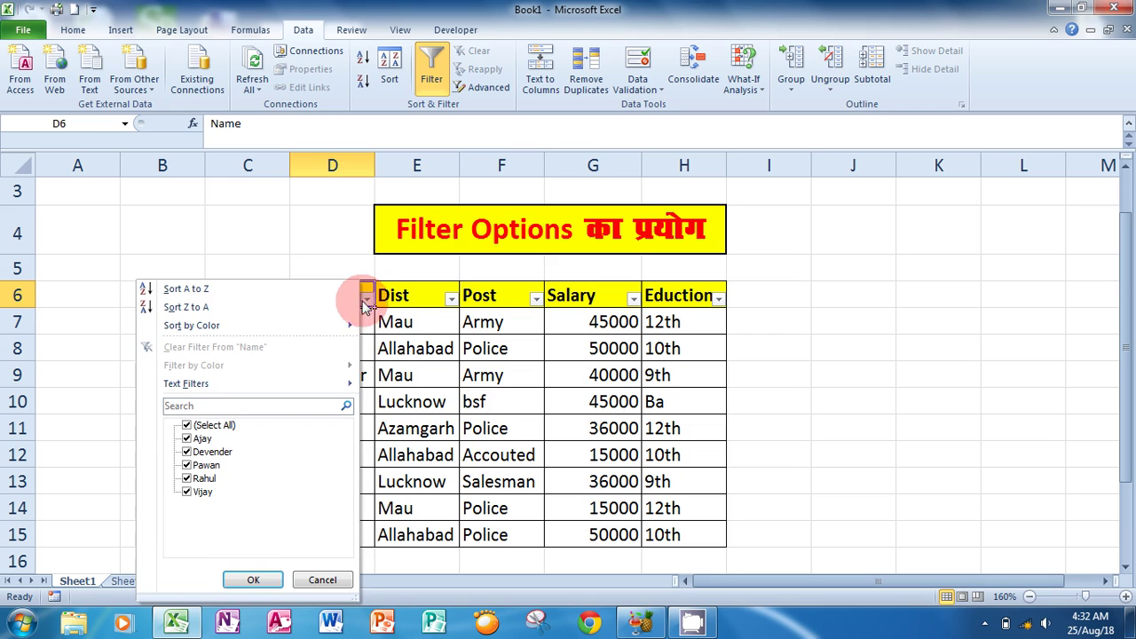
pyautogui.click(186, 438)
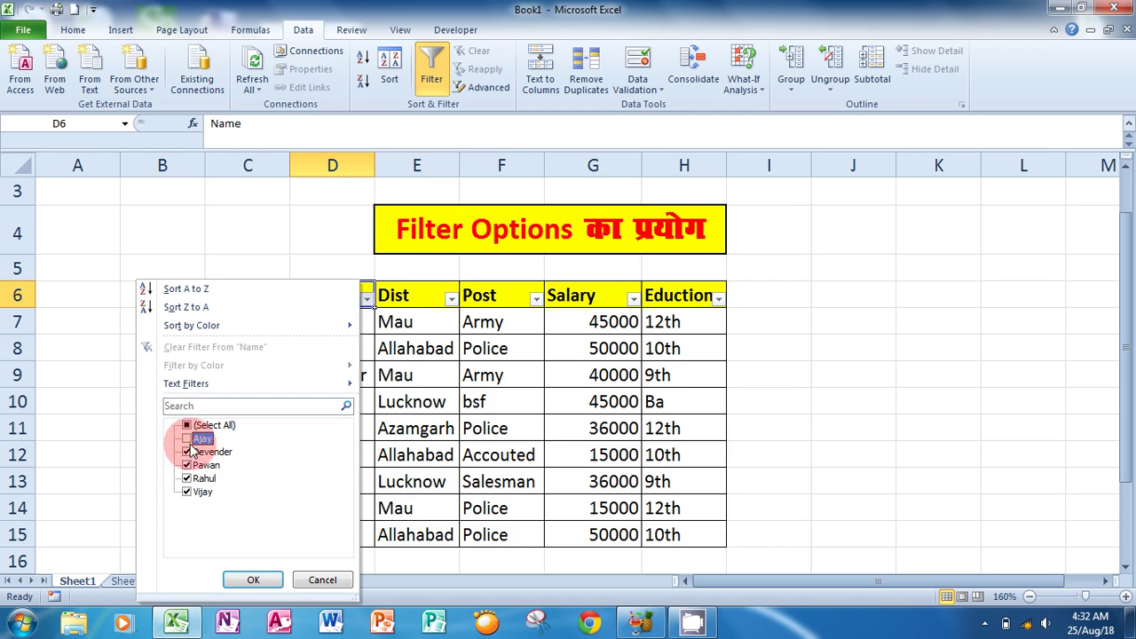
pyautogui.click(186, 452)
pyautogui.click(186, 479)
pyautogui.click(187, 492)
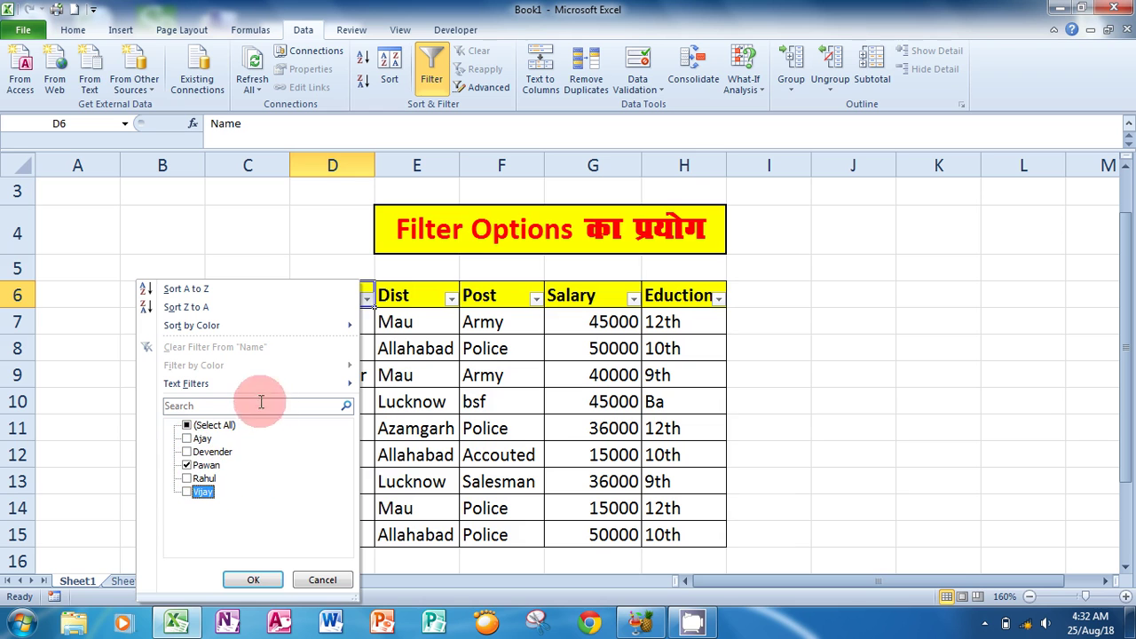
pyautogui.click(256, 581)
# Step: Select the three remaining Pawan name cells, then clear the selection
pyautogui.click(545, 431)
pyautogui.moveTo(330, 325)
pyautogui.mouseDown()
pyautogui.moveTo(341, 347)
pyautogui.moveTo(329, 375)
pyautogui.mouseUp()
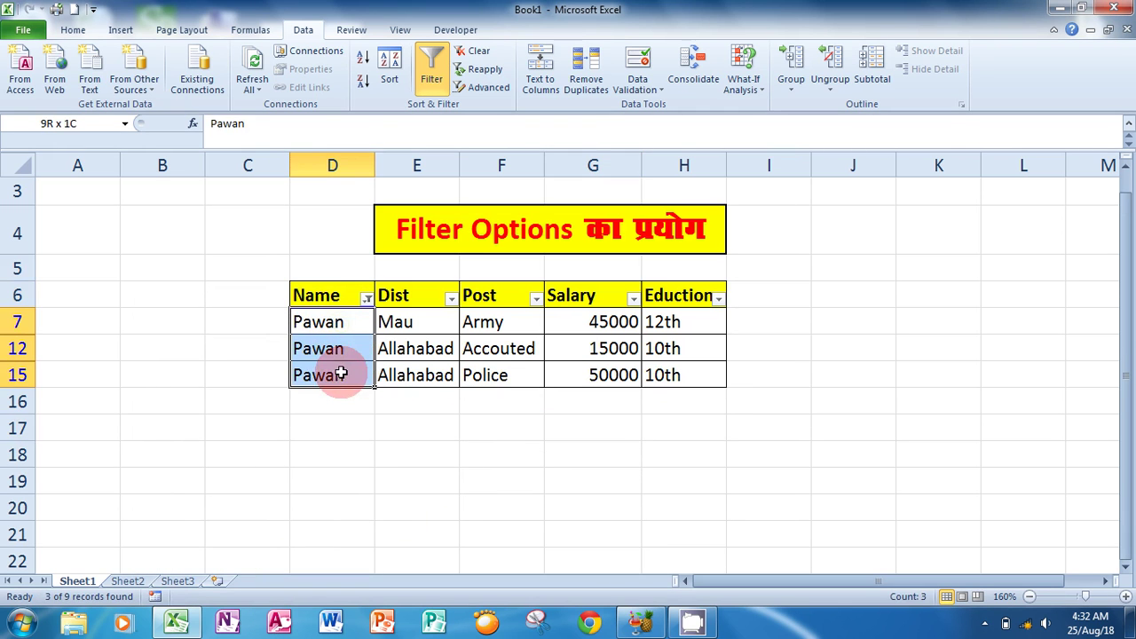
pyautogui.click(380, 404)
# Step: Check (Select All) in the Name filter so all nine rows 7–15 show again
pyautogui.click(748, 343)
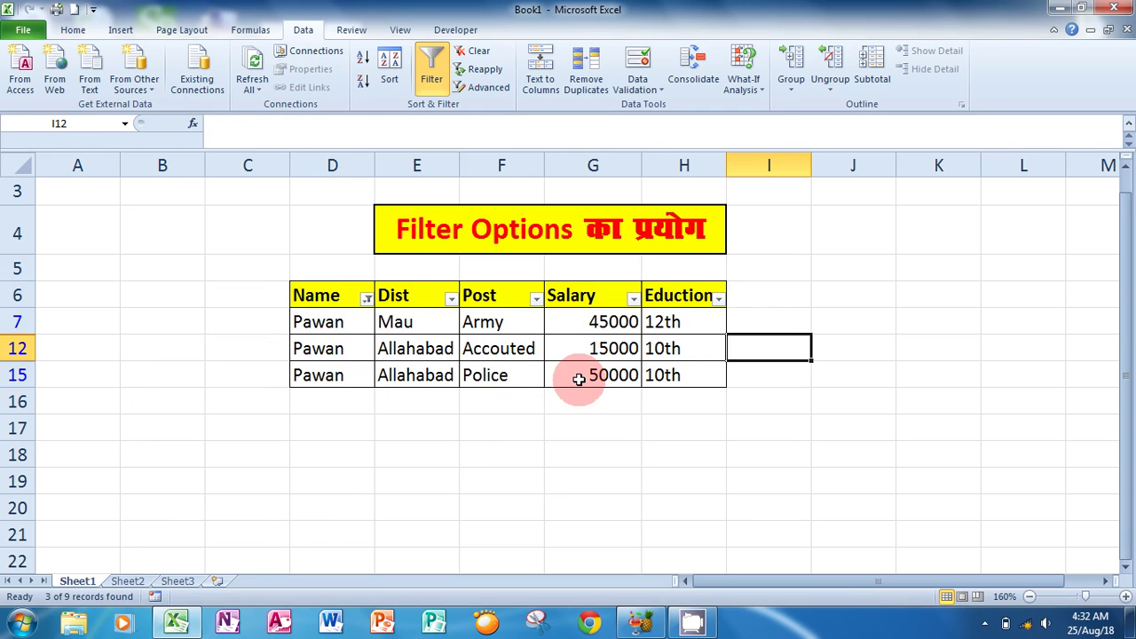
pyautogui.click(799, 327)
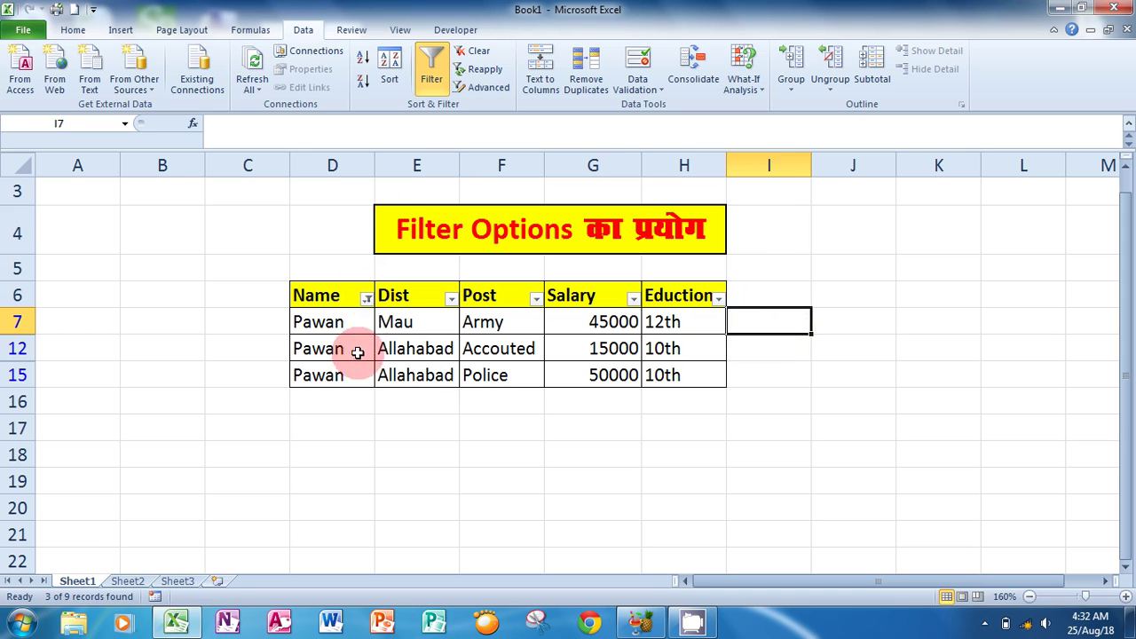
pyautogui.click(367, 300)
pyautogui.click(202, 427)
pyautogui.click(238, 579)
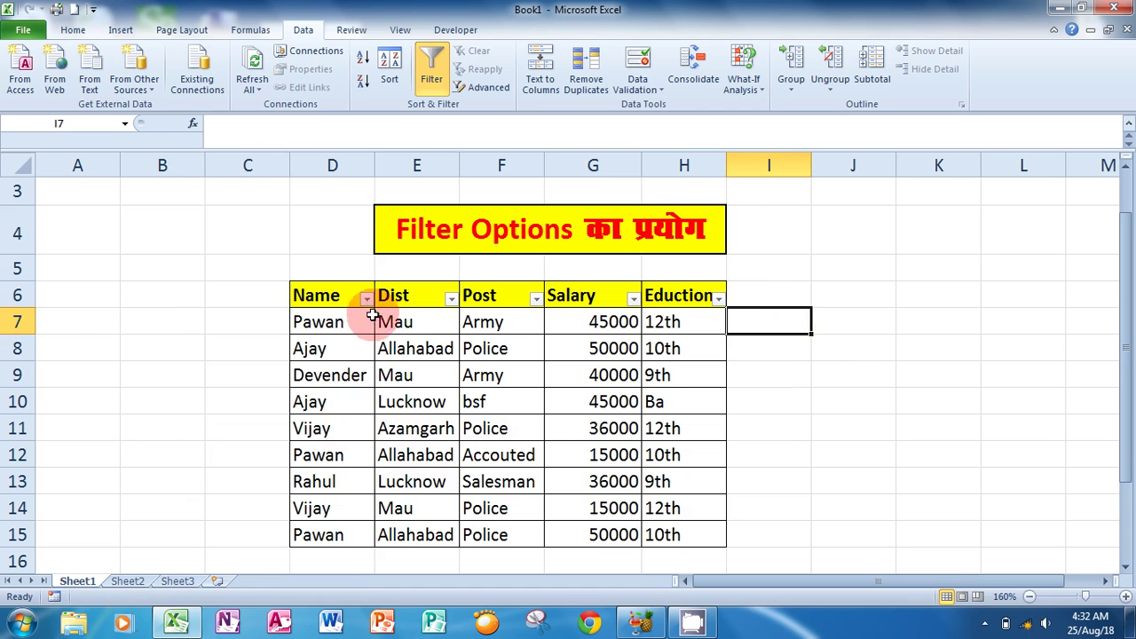
# Step: Filter the Name column to Vijay only, unchecking Rahul, Devender and Ajay
pyautogui.click(346, 429)
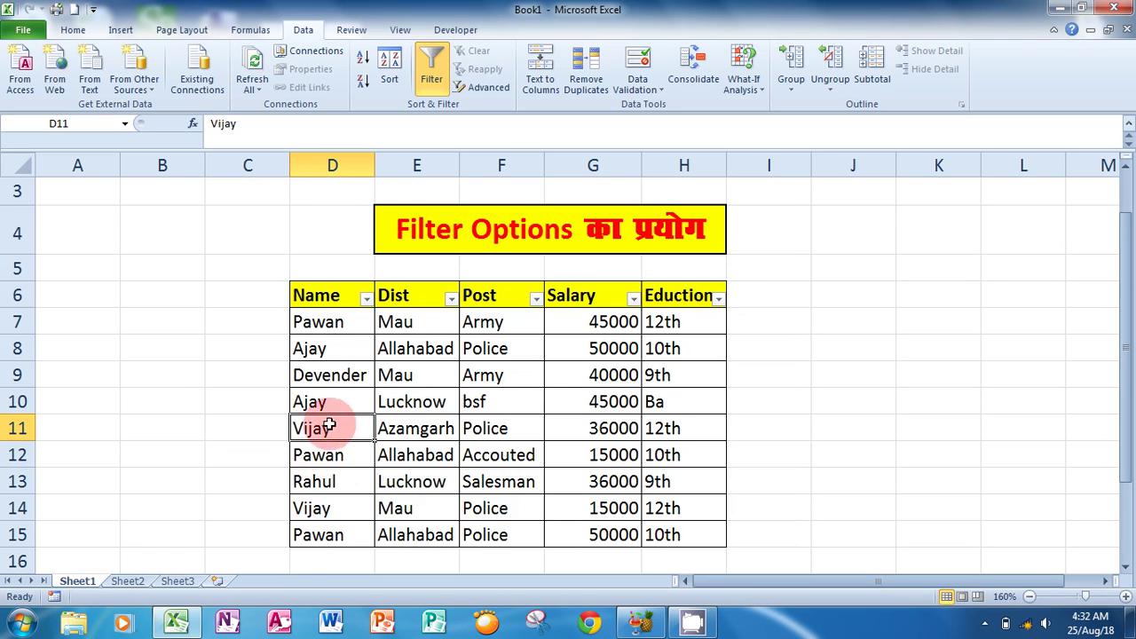
pyautogui.click(366, 302)
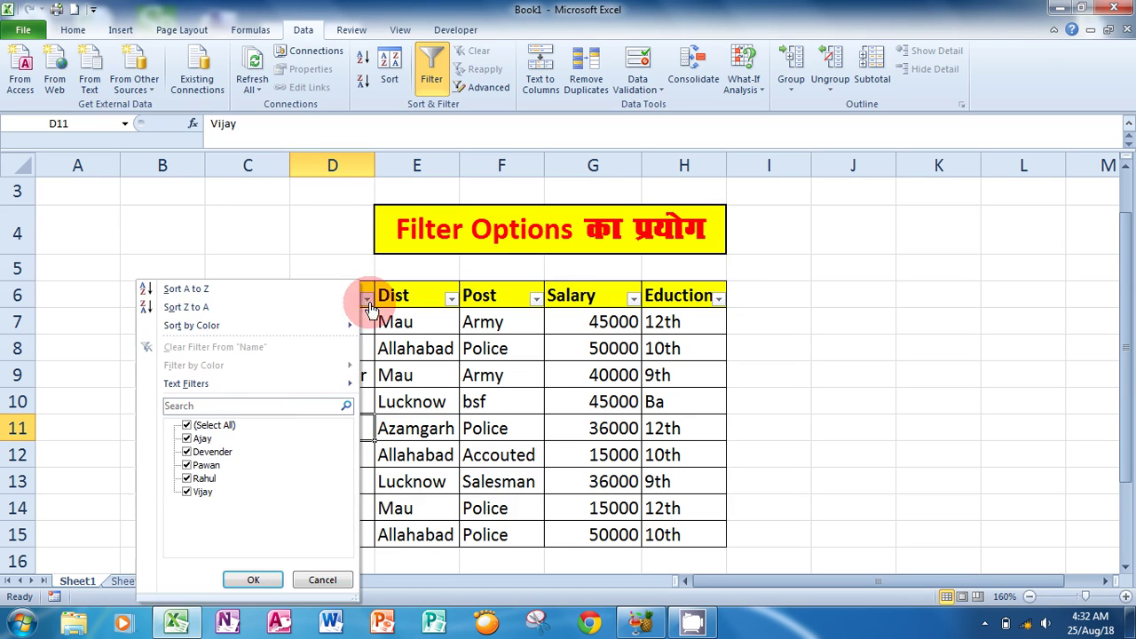
pyautogui.click(200, 480)
pyautogui.click(207, 453)
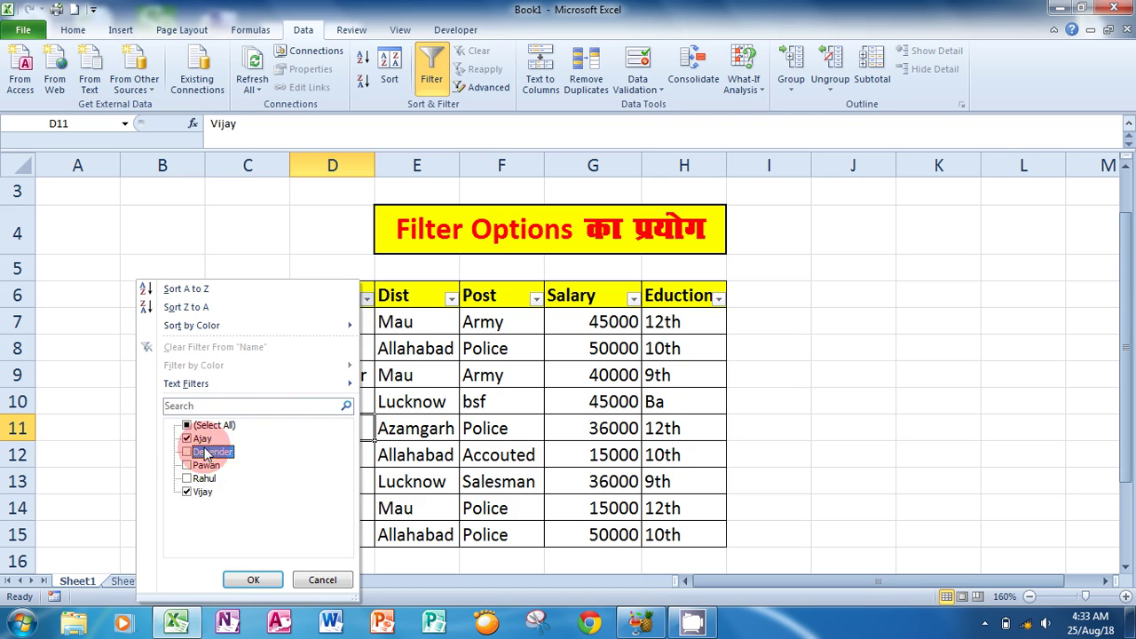
pyautogui.click(201, 439)
pyautogui.click(246, 581)
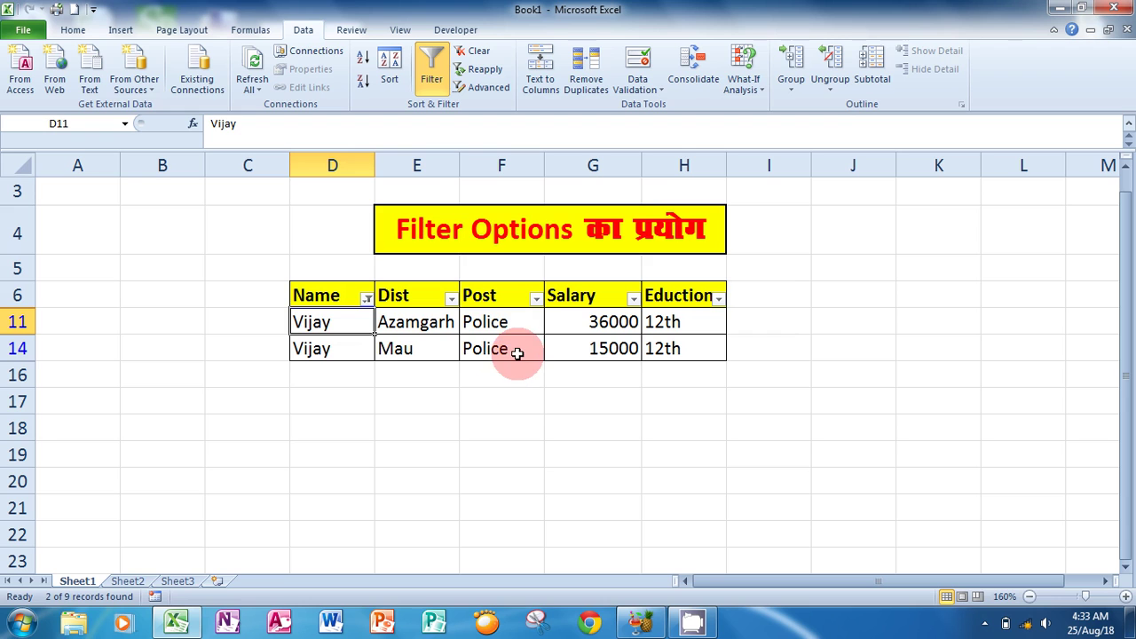
pyautogui.click(367, 299)
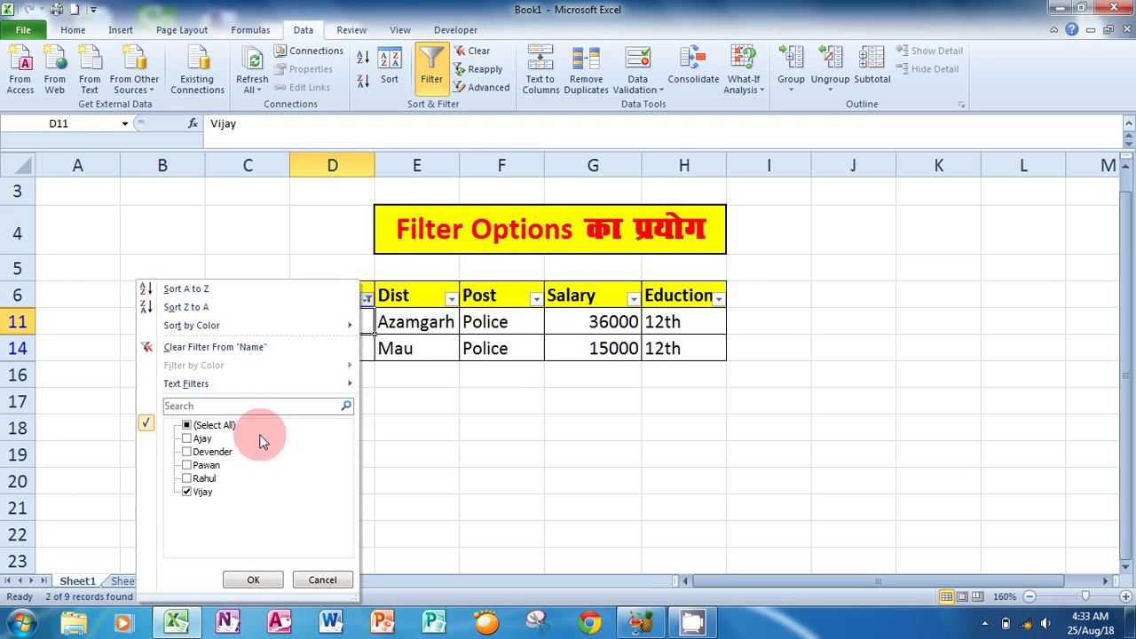
# Step: Check (Select All) in the Name filter and apply it, restoring all nine rows
pyautogui.click(189, 426)
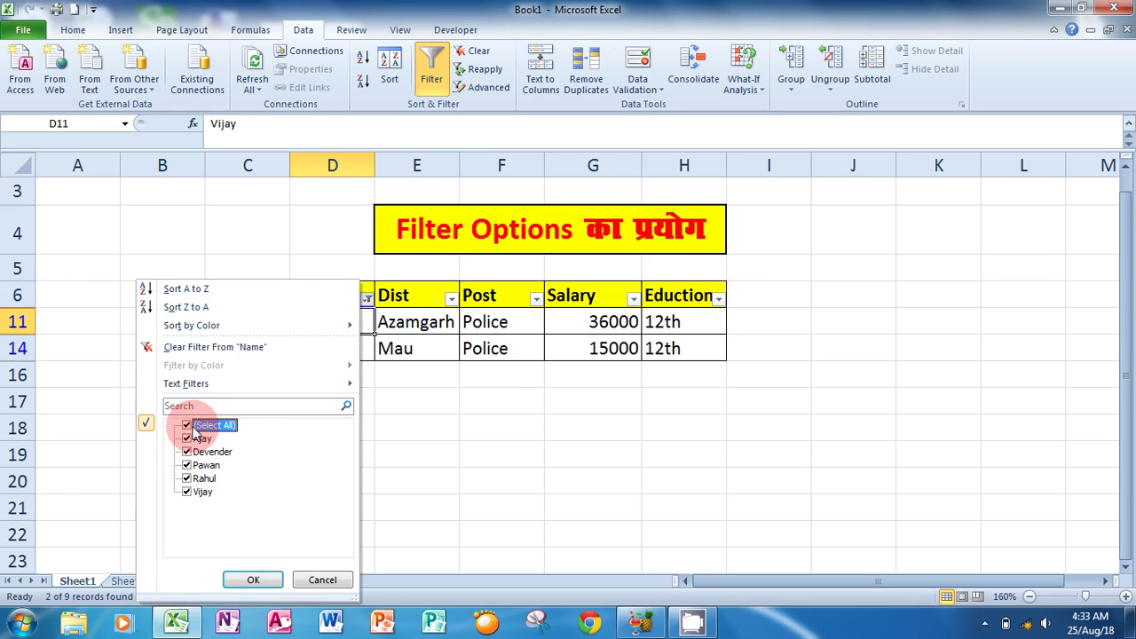
pyautogui.click(424, 424)
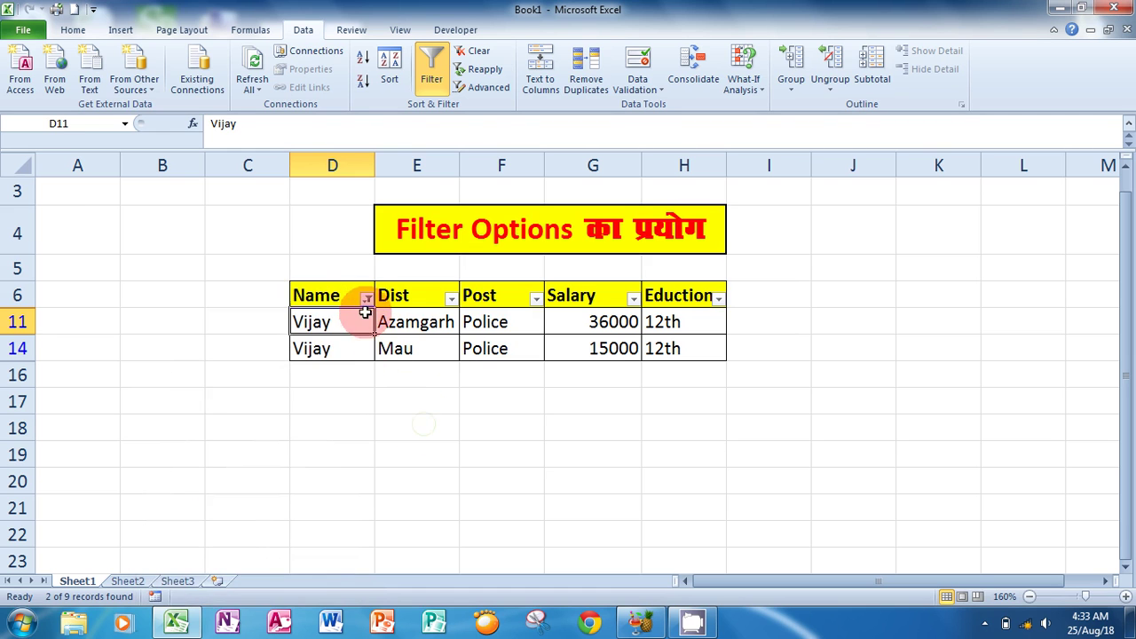
pyautogui.click(367, 300)
pyautogui.click(188, 425)
pyautogui.click(252, 579)
pyautogui.click(705, 391)
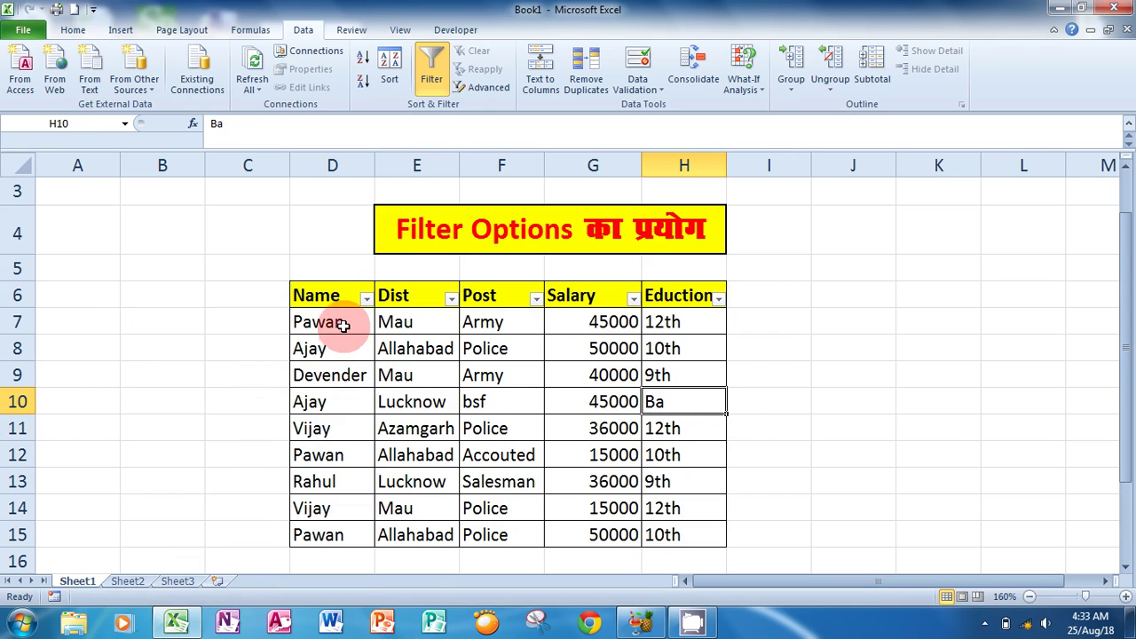
pyautogui.click(353, 377)
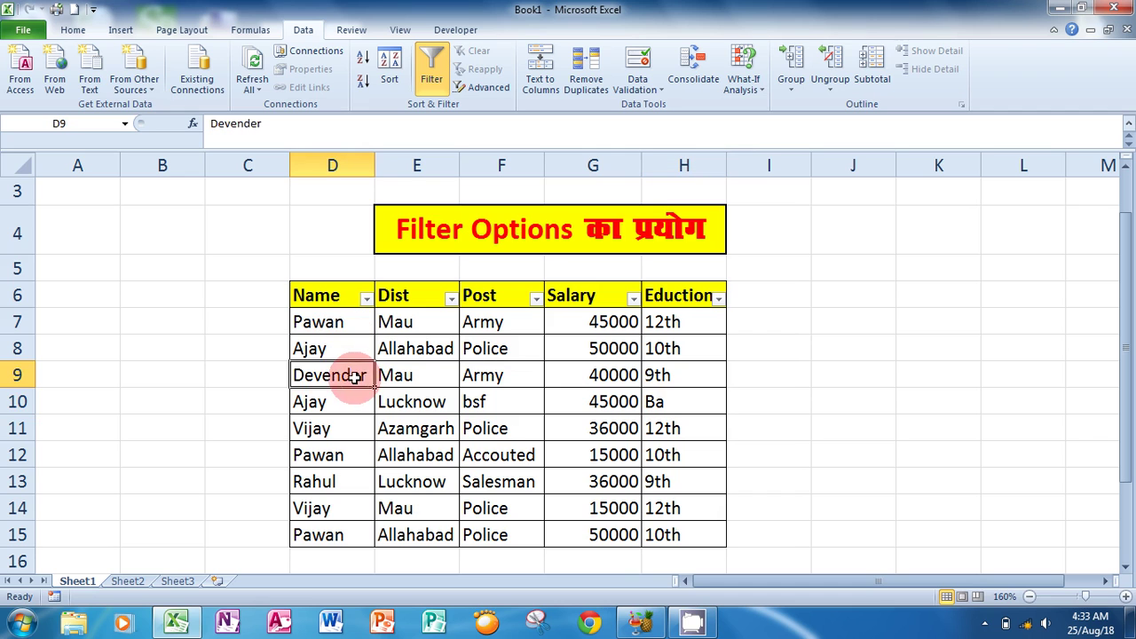
pyautogui.click(359, 324)
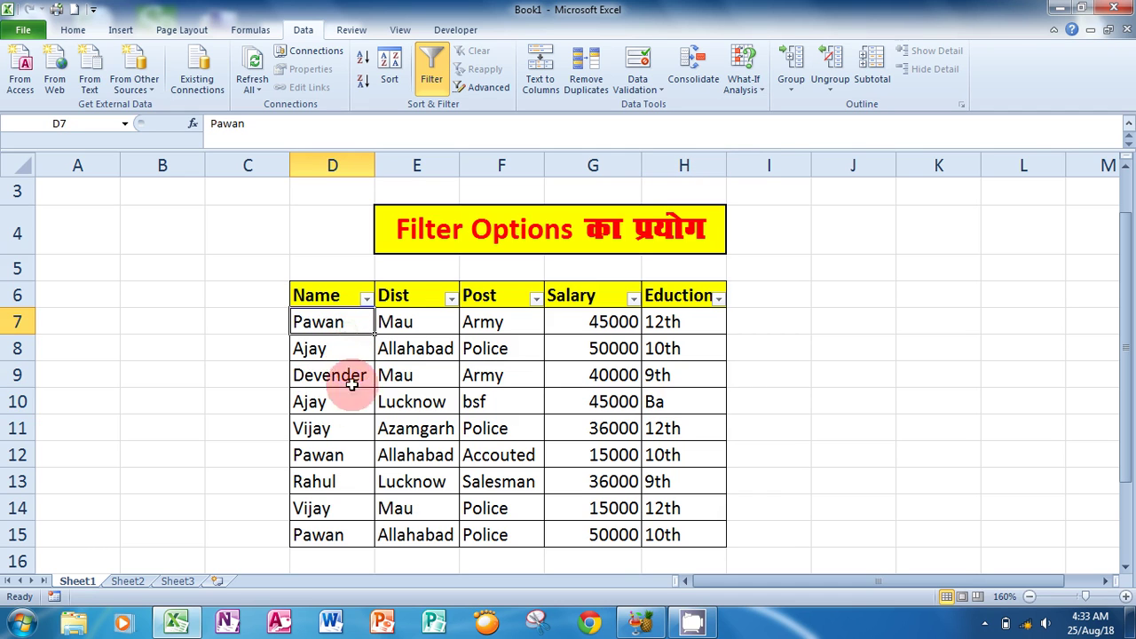
pyautogui.click(329, 509)
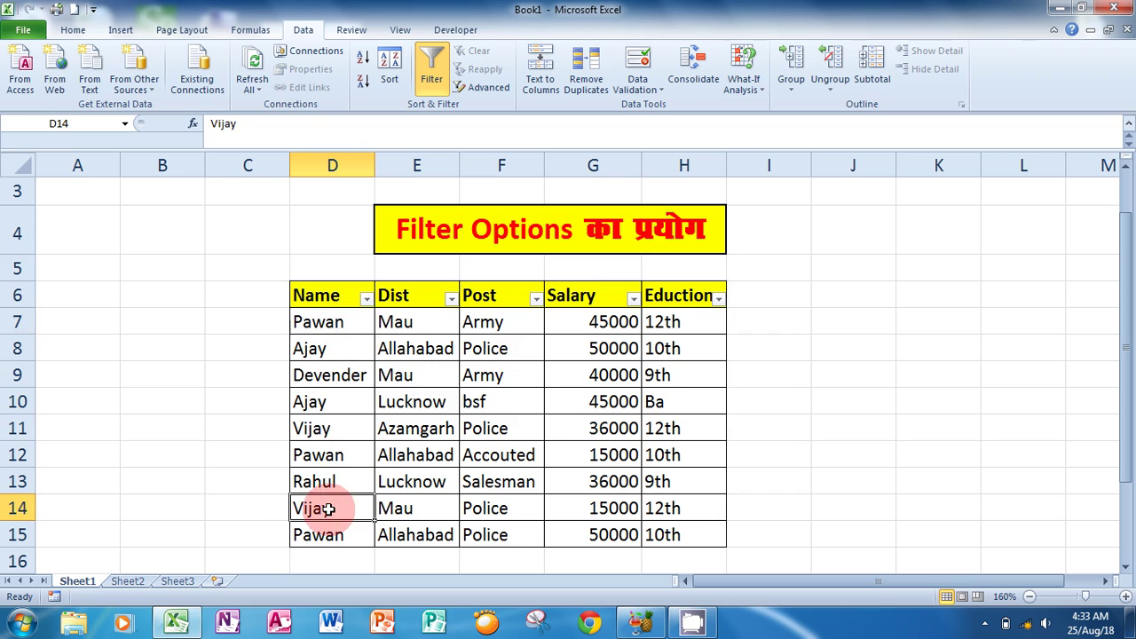
pyautogui.click(346, 324)
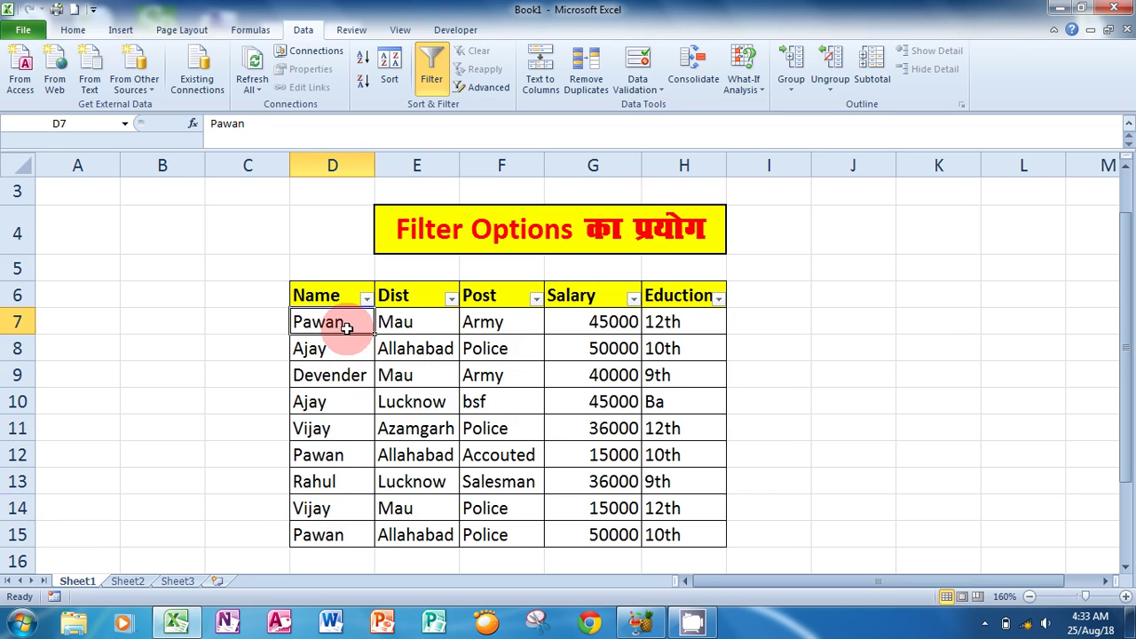
pyautogui.click(325, 507)
pyautogui.click(350, 326)
pyautogui.click(337, 511)
pyautogui.click(334, 327)
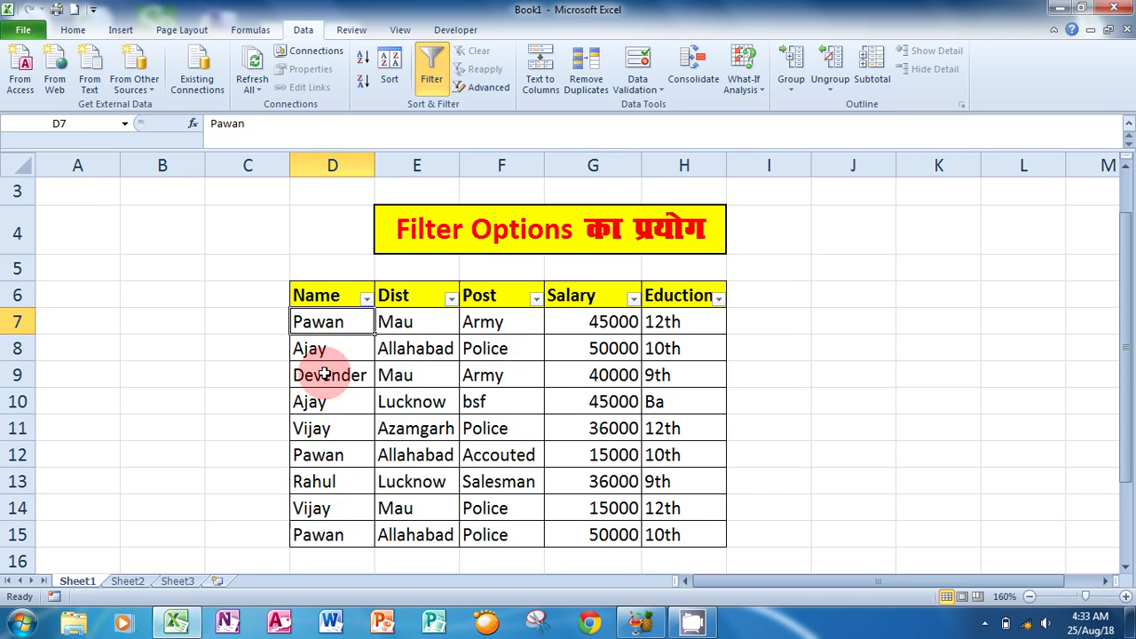
pyautogui.click(335, 511)
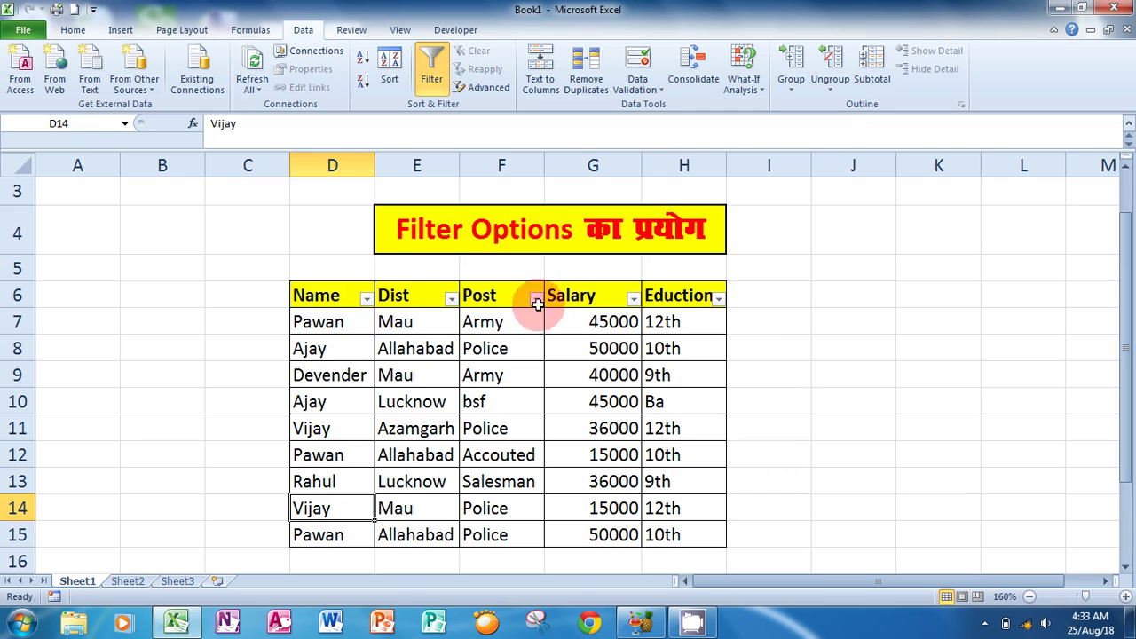
pyautogui.click(366, 300)
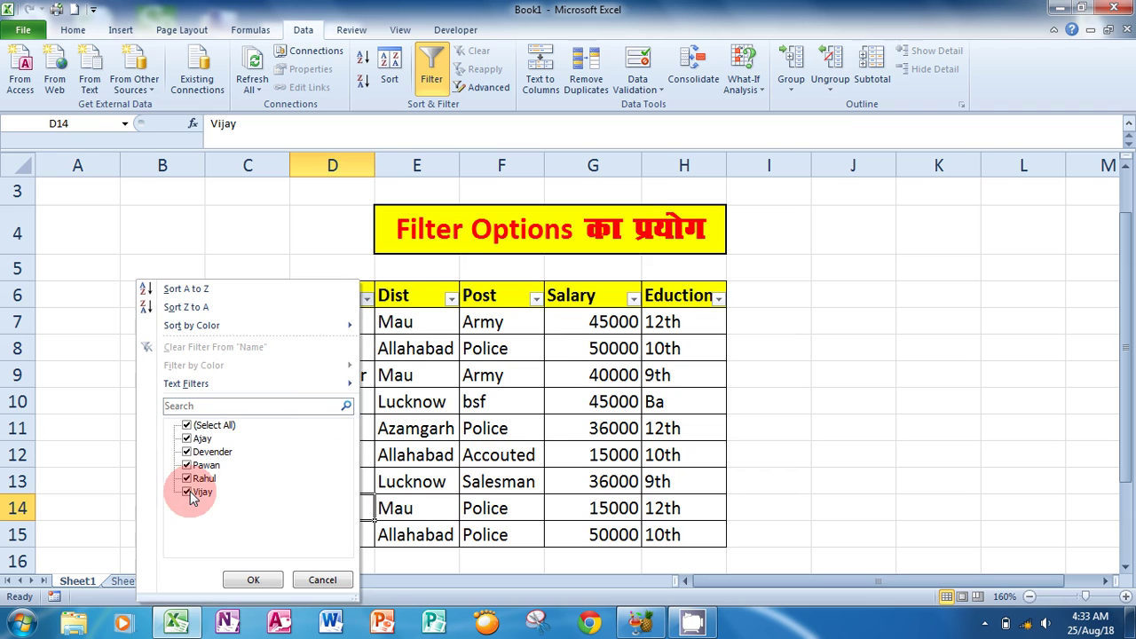
pyautogui.click(188, 478)
pyautogui.click(190, 452)
pyautogui.click(203, 439)
pyautogui.click(248, 580)
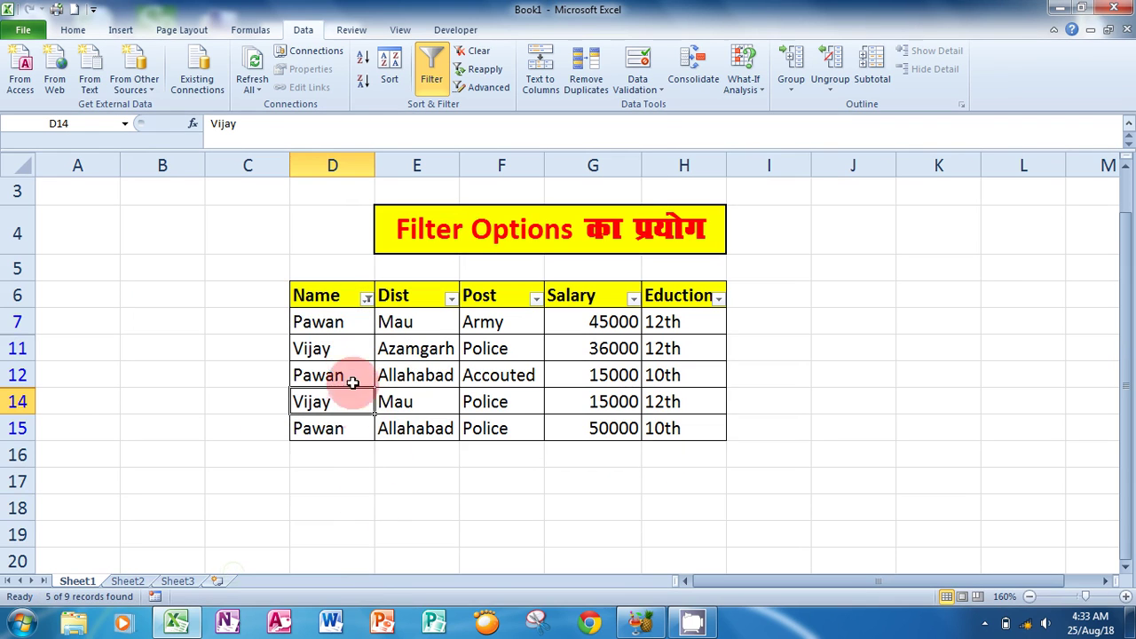
pyautogui.click(345, 326)
pyautogui.click(339, 371)
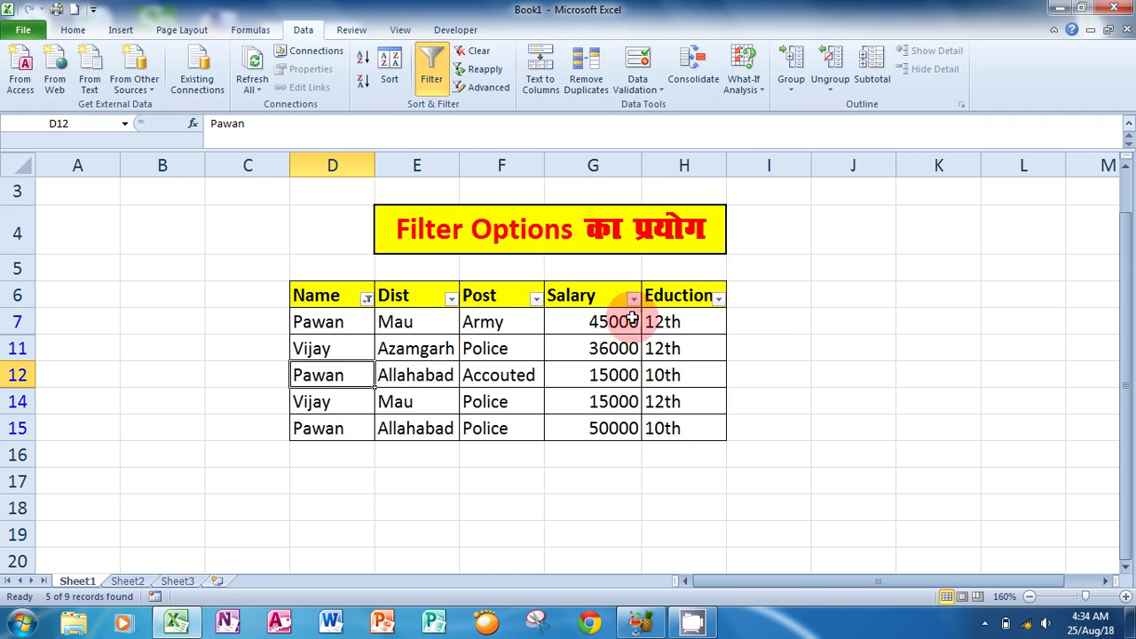
pyautogui.click(367, 299)
pyautogui.click(188, 426)
pyautogui.click(243, 579)
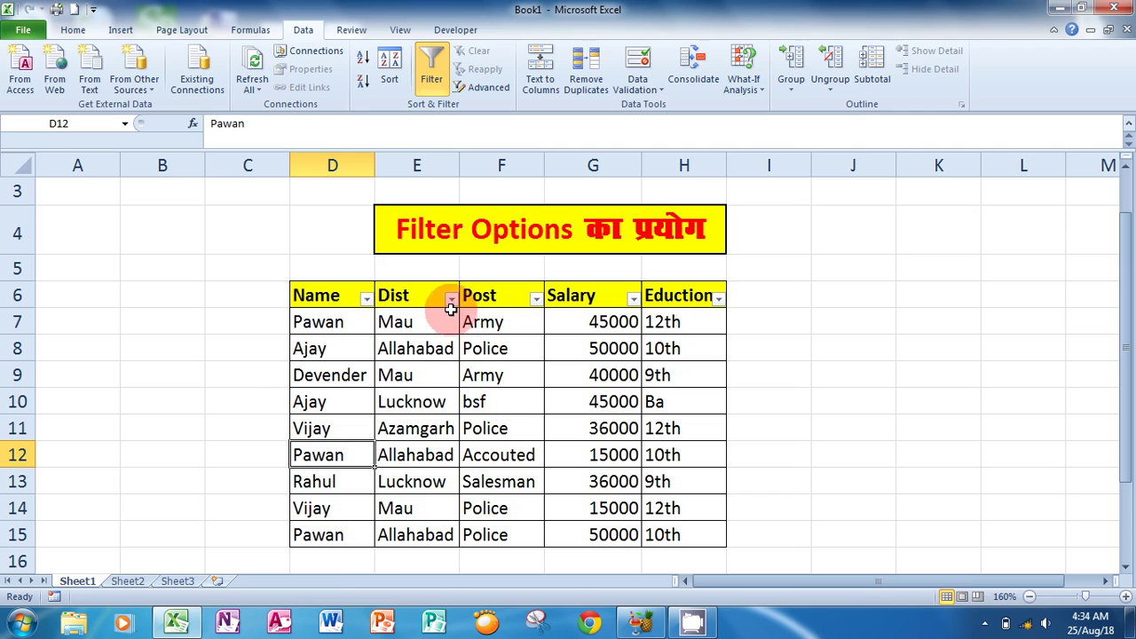
pyautogui.click(451, 300)
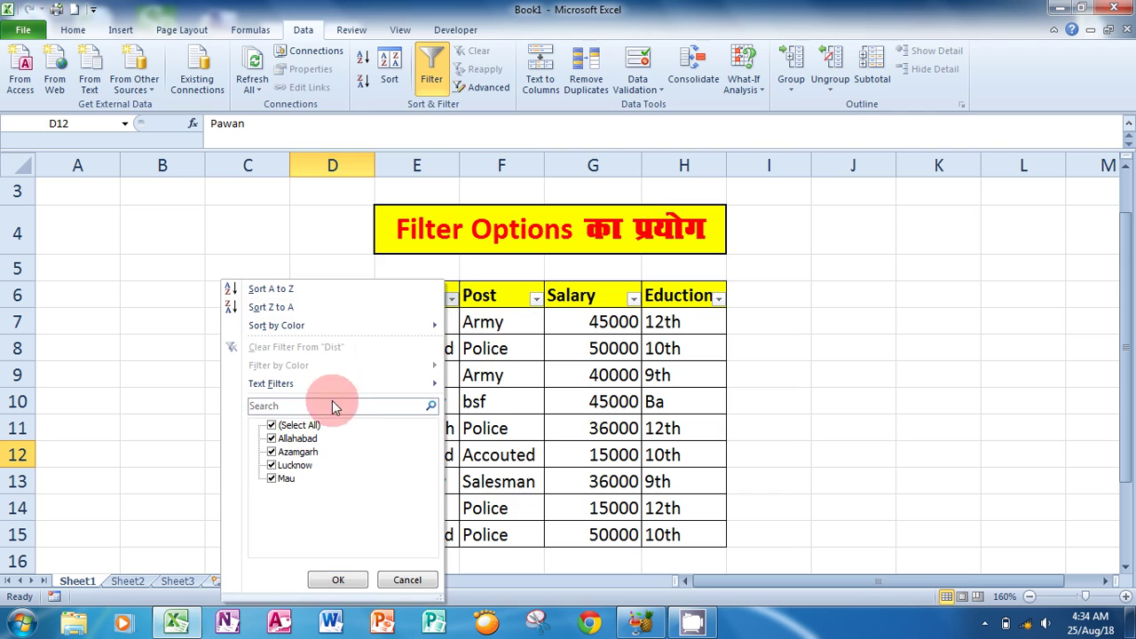
pyautogui.click(289, 466)
pyautogui.click(289, 452)
pyautogui.click(288, 438)
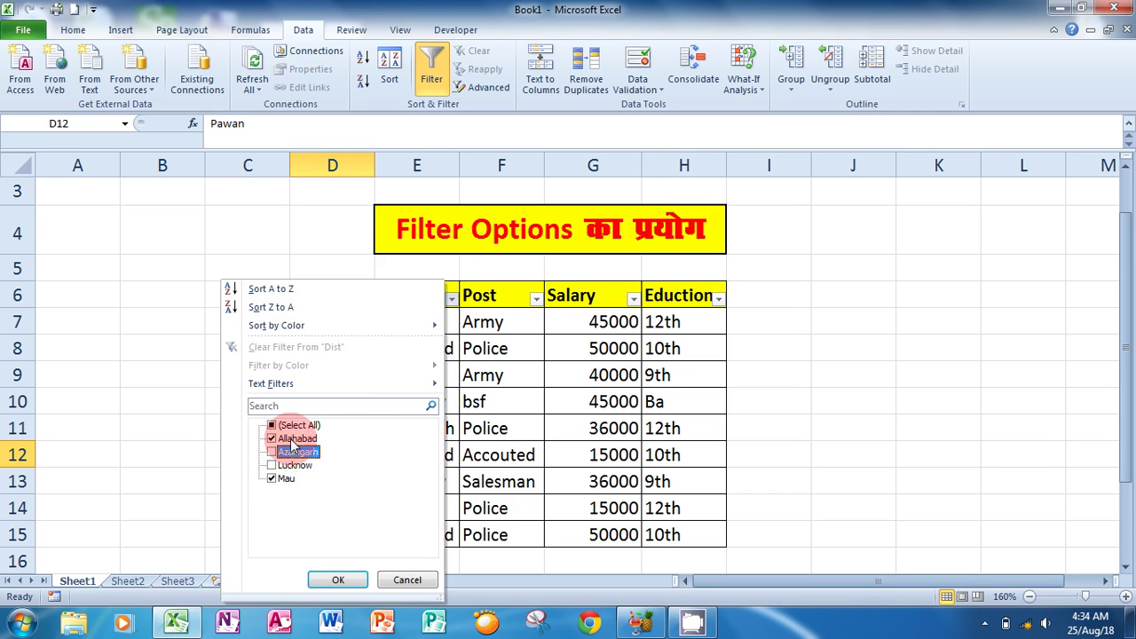
pyautogui.click(338, 580)
pyautogui.click(411, 481)
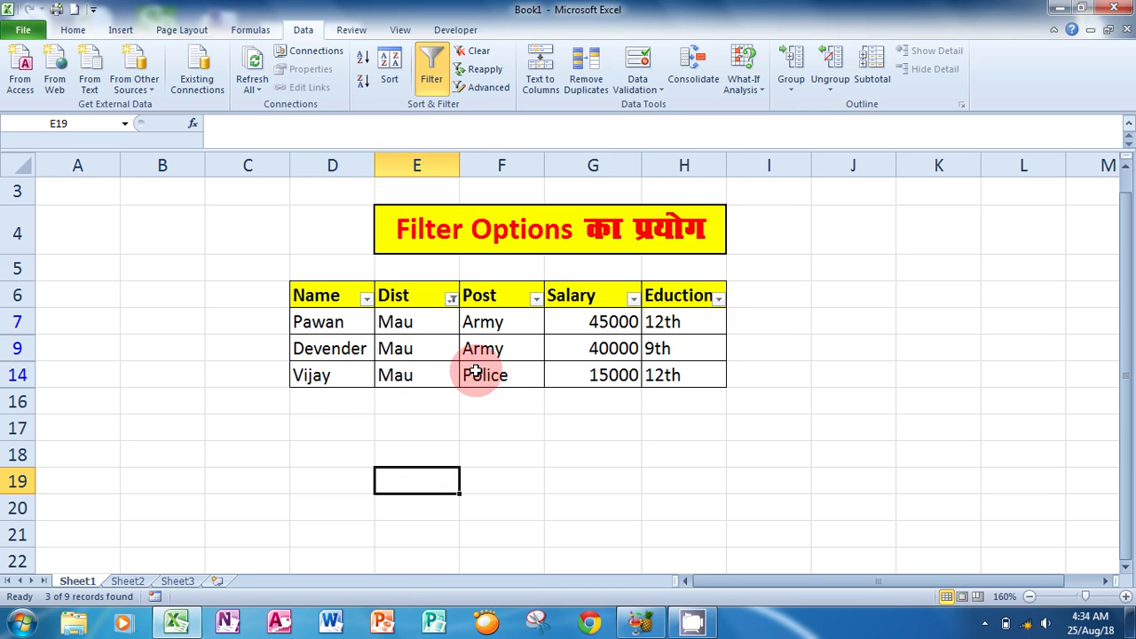
pyautogui.click(452, 300)
pyautogui.click(337, 580)
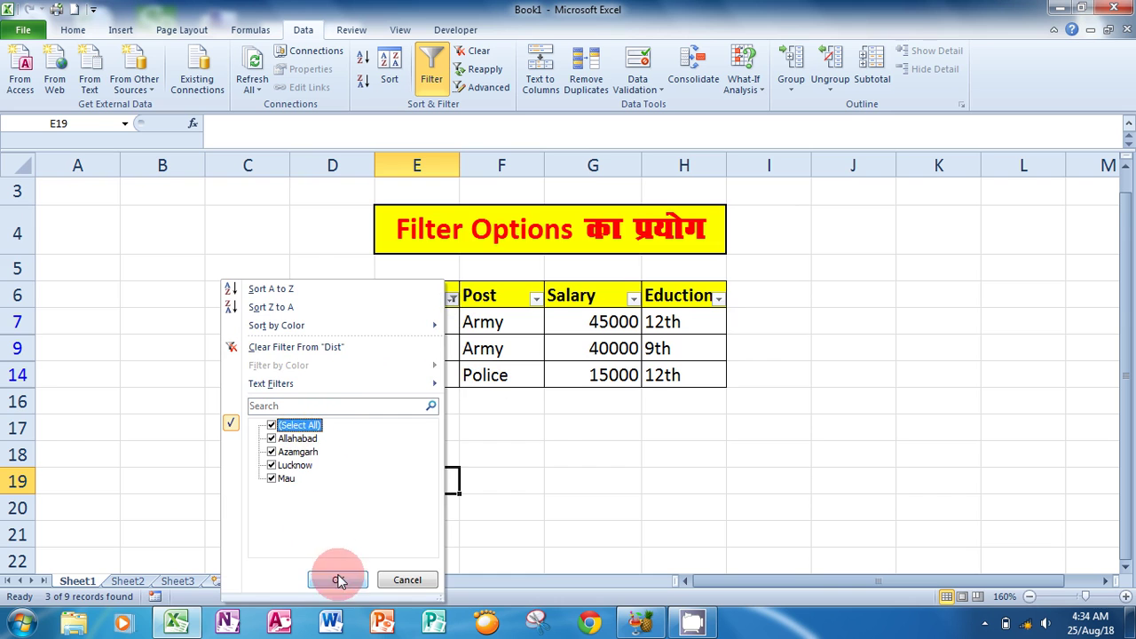
pyautogui.click(500, 456)
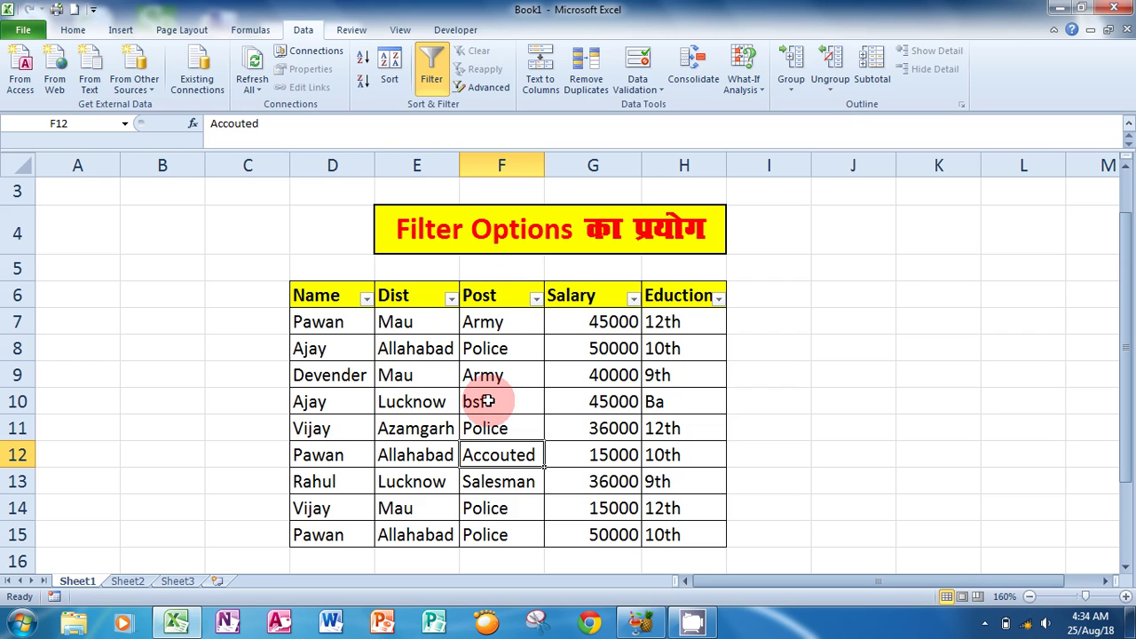
pyautogui.click(527, 300)
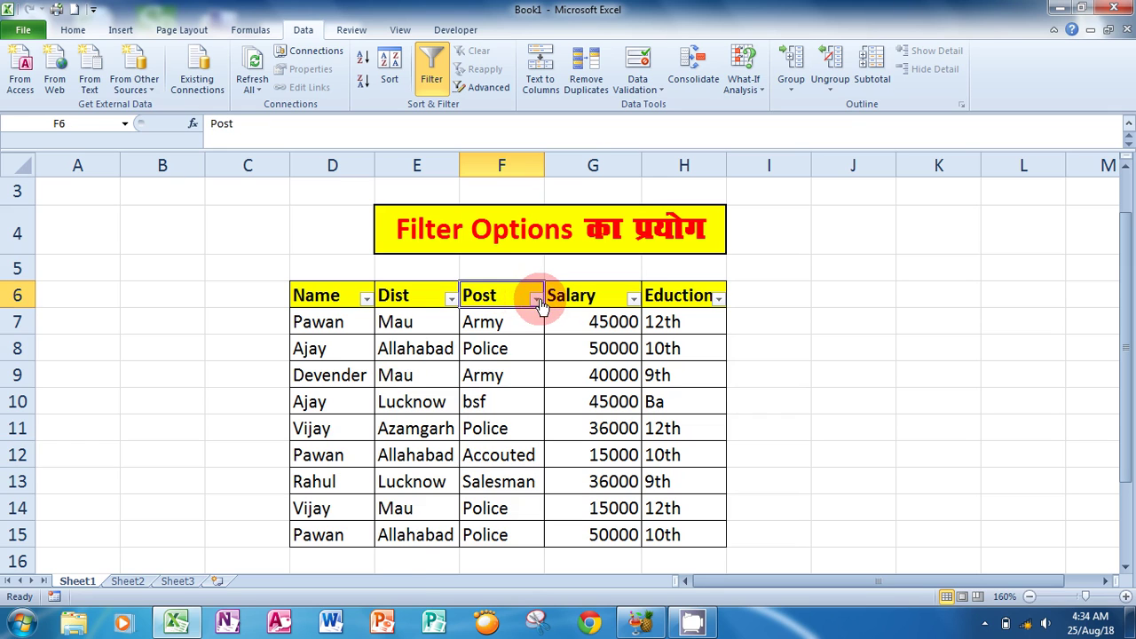
pyautogui.click(538, 300)
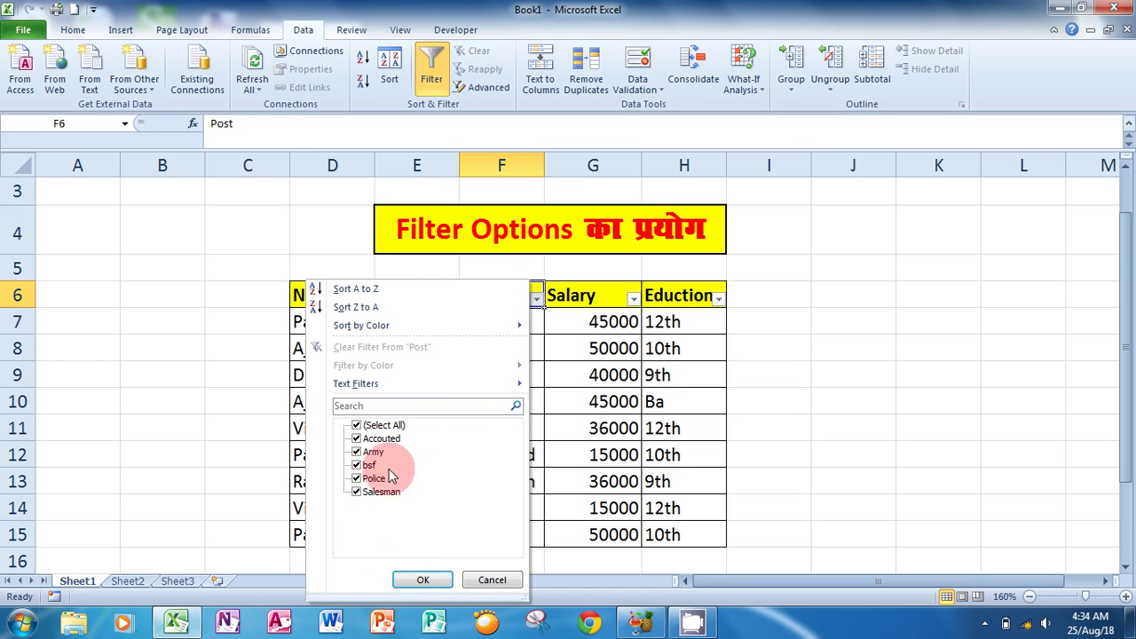
pyautogui.click(376, 442)
pyautogui.click(371, 478)
pyautogui.click(377, 492)
pyautogui.click(422, 580)
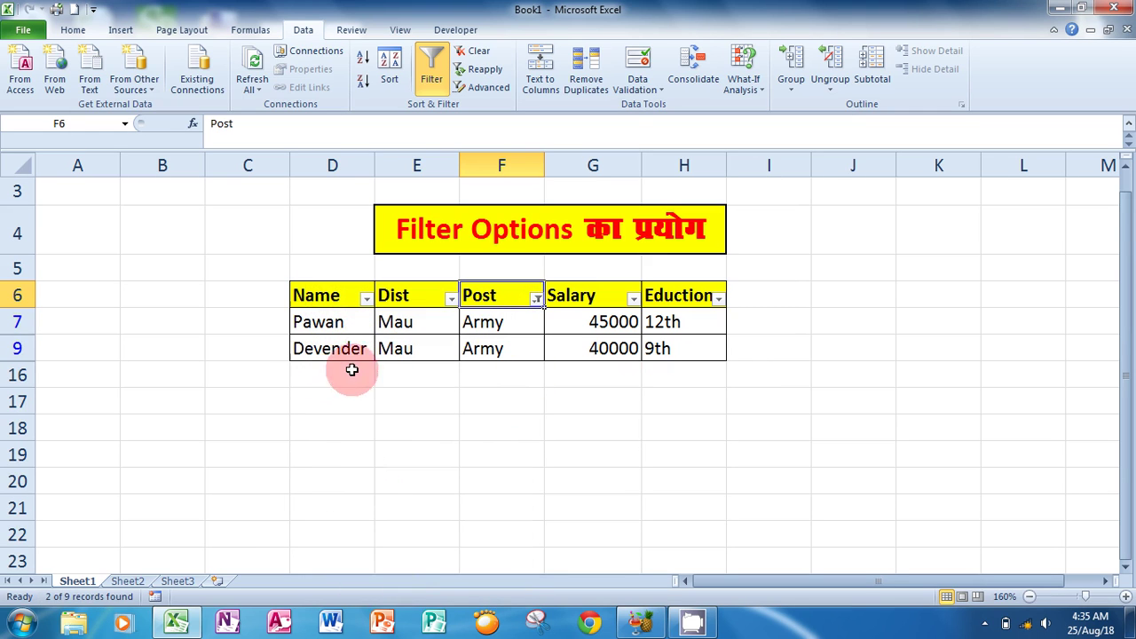
pyautogui.click(536, 300)
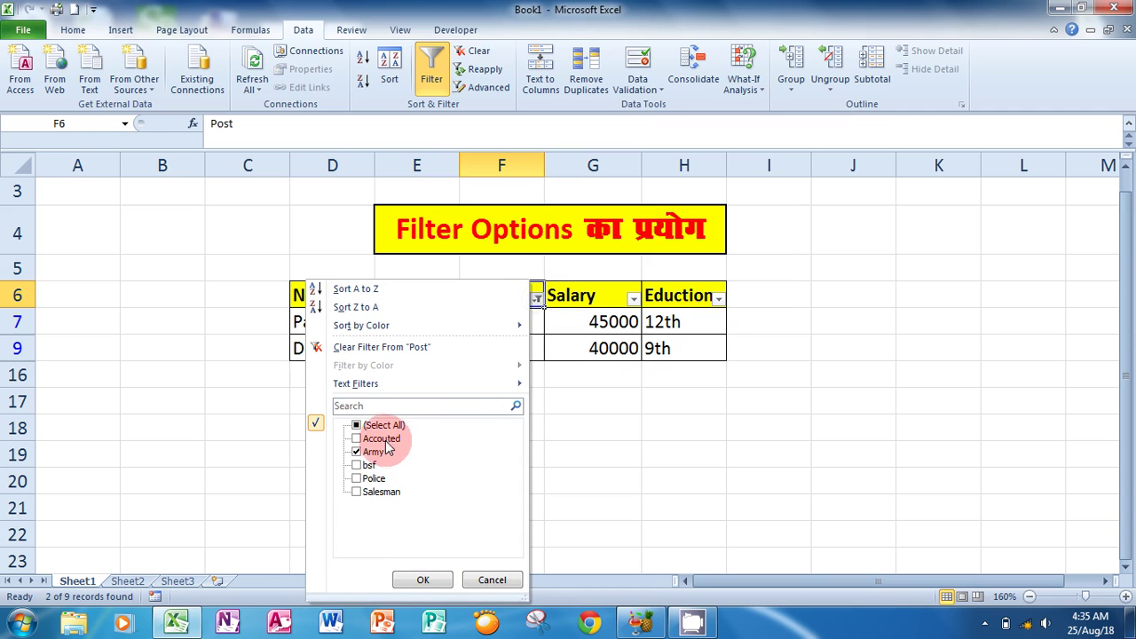
pyautogui.click(364, 426)
pyautogui.click(416, 580)
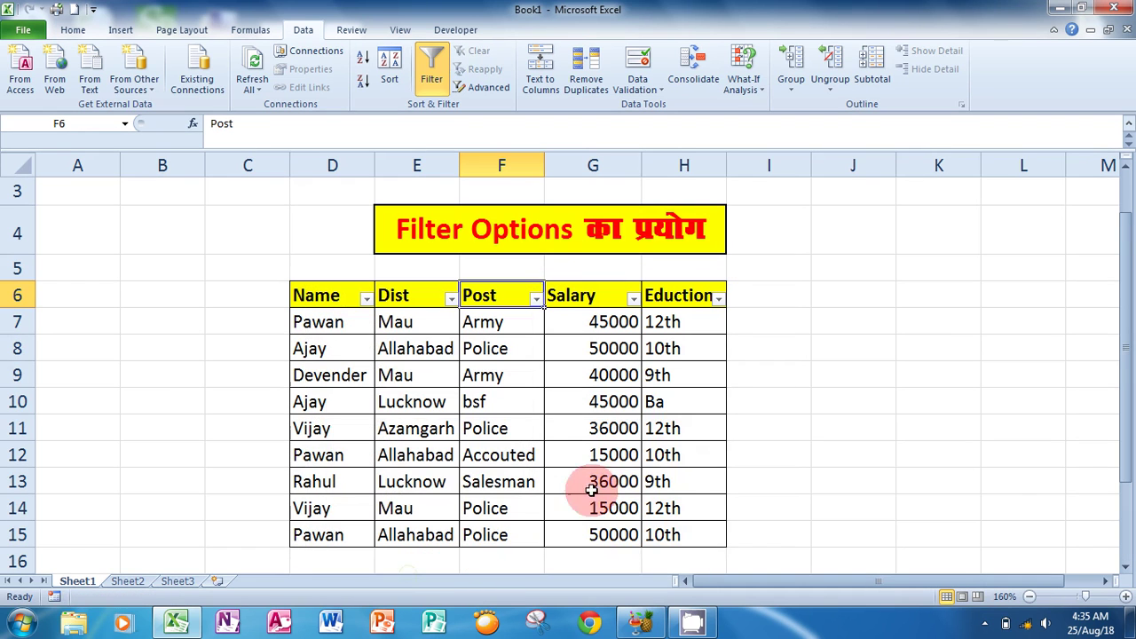
pyautogui.click(751, 379)
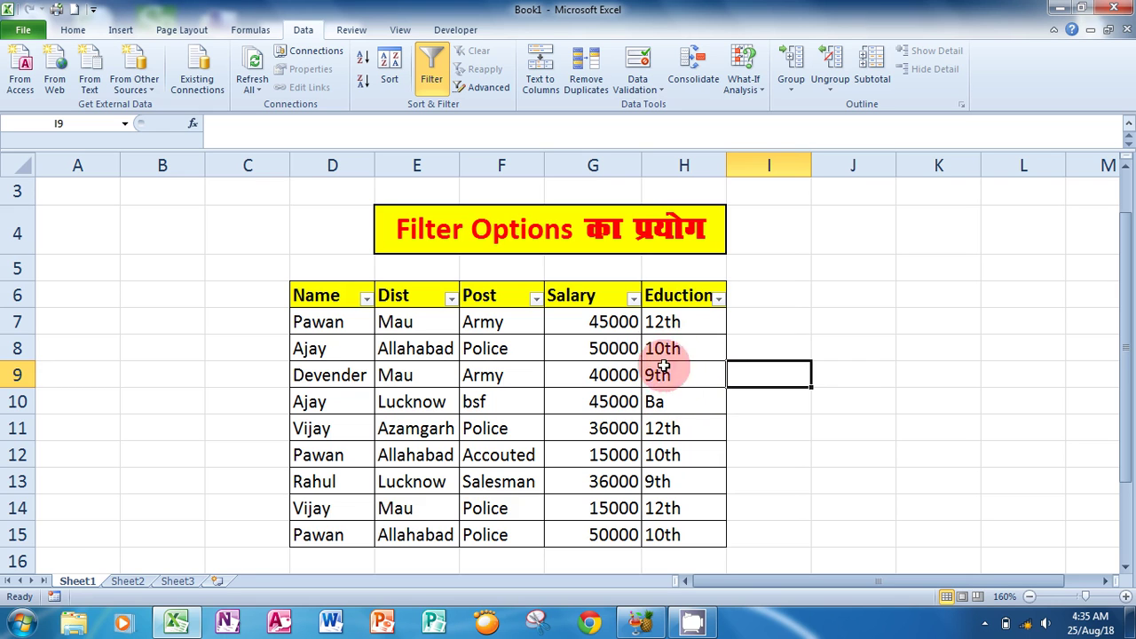
pyautogui.click(718, 298)
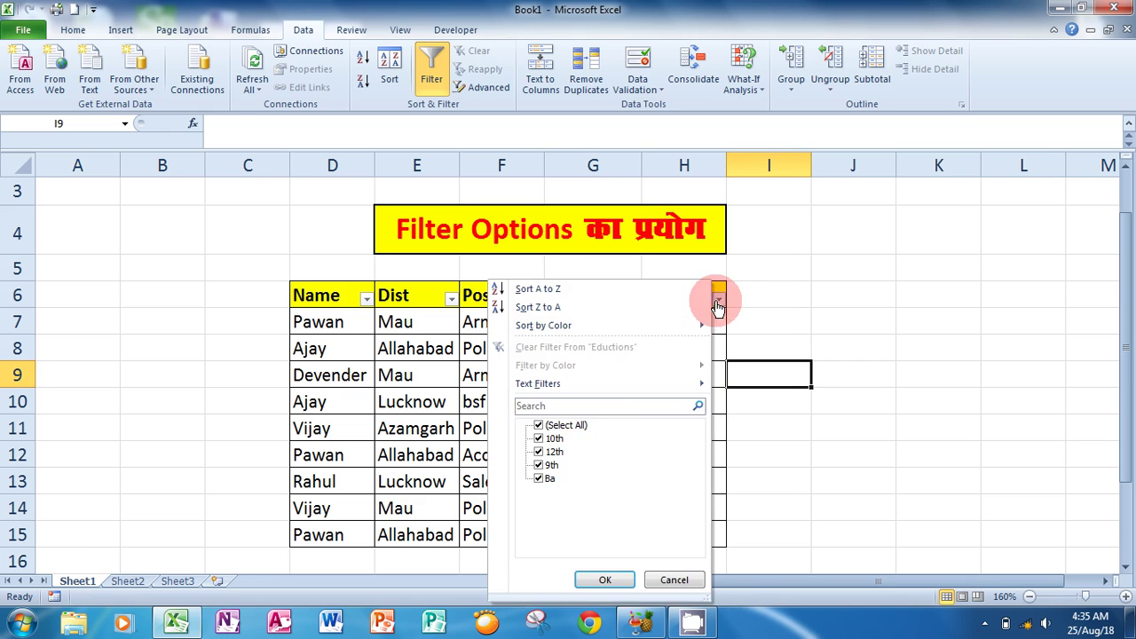
pyautogui.click(540, 465)
pyautogui.click(544, 479)
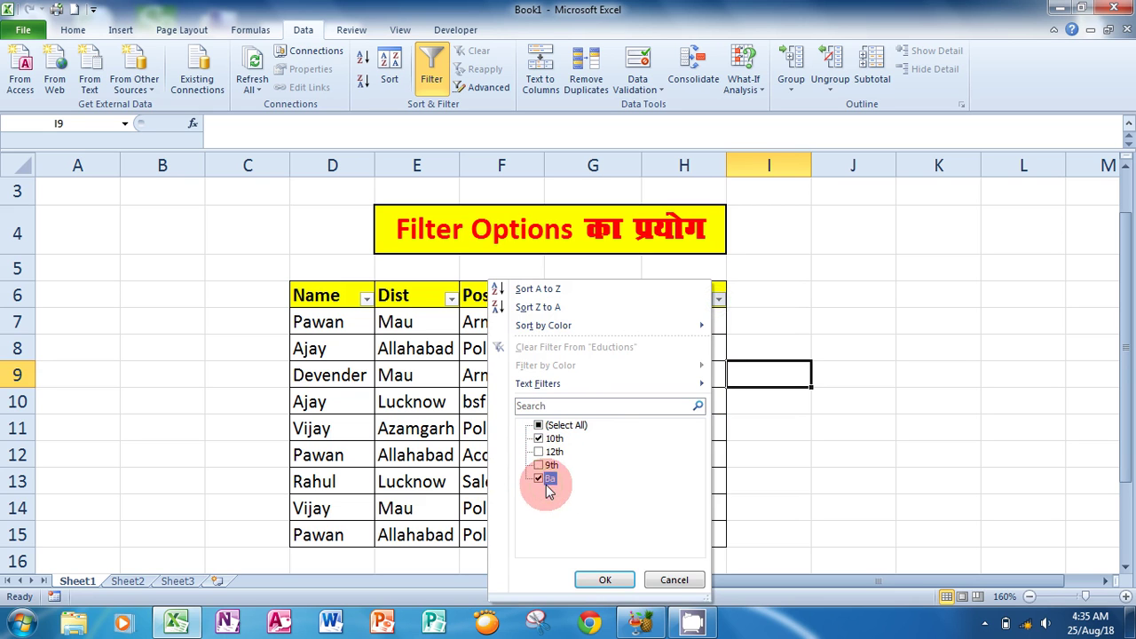
pyautogui.click(603, 582)
pyautogui.click(767, 428)
pyautogui.click(718, 321)
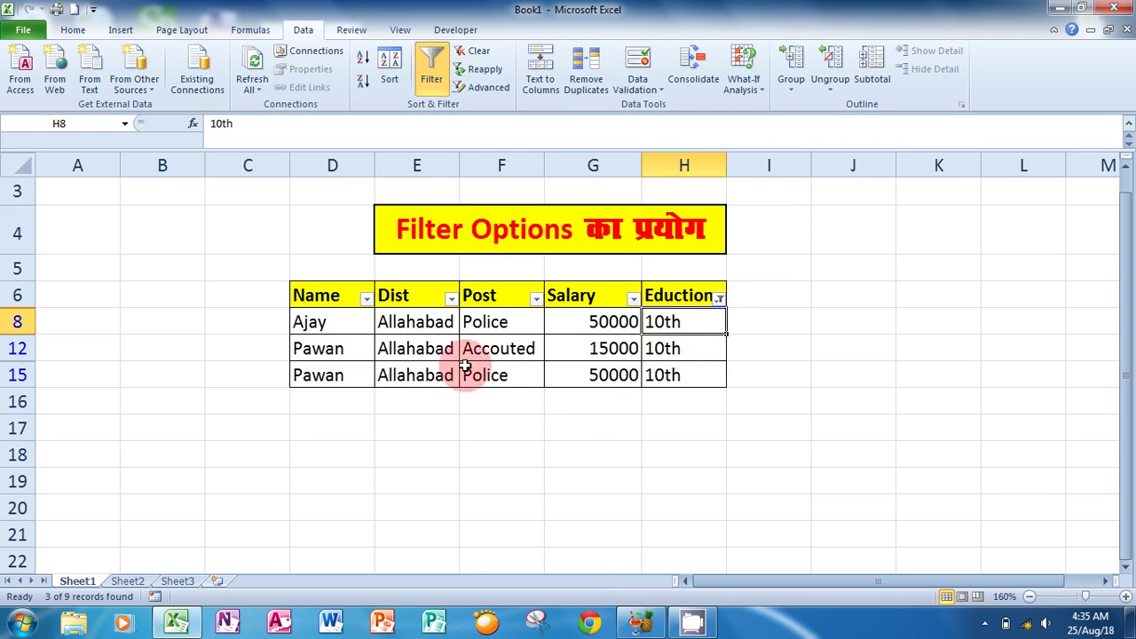
pyautogui.click(719, 299)
pyautogui.click(538, 425)
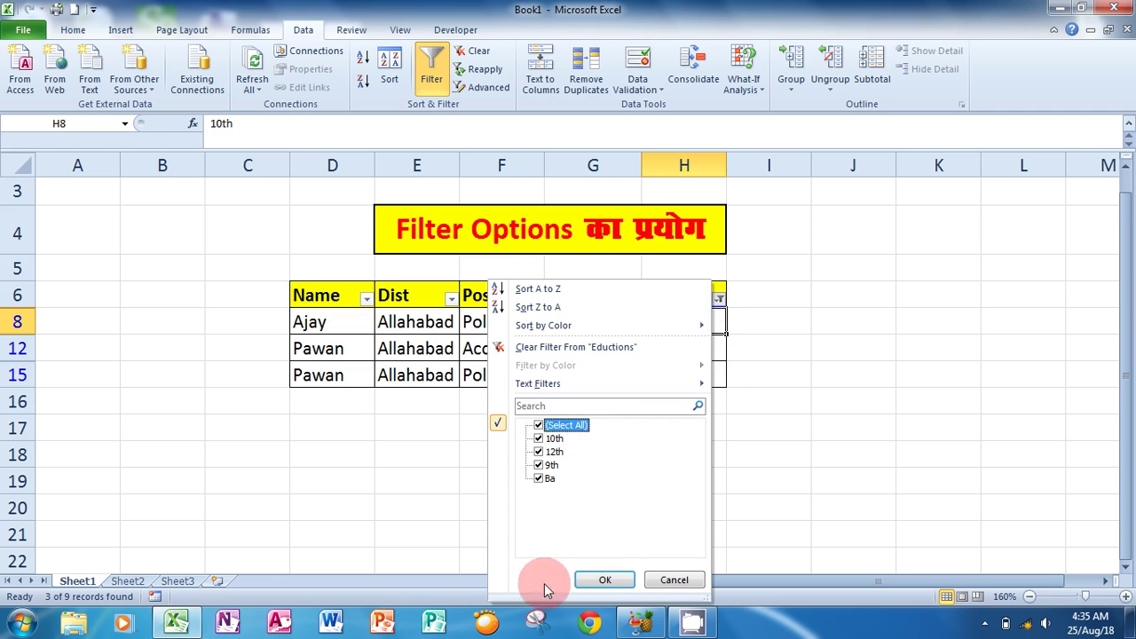
pyautogui.click(603, 580)
pyautogui.click(749, 422)
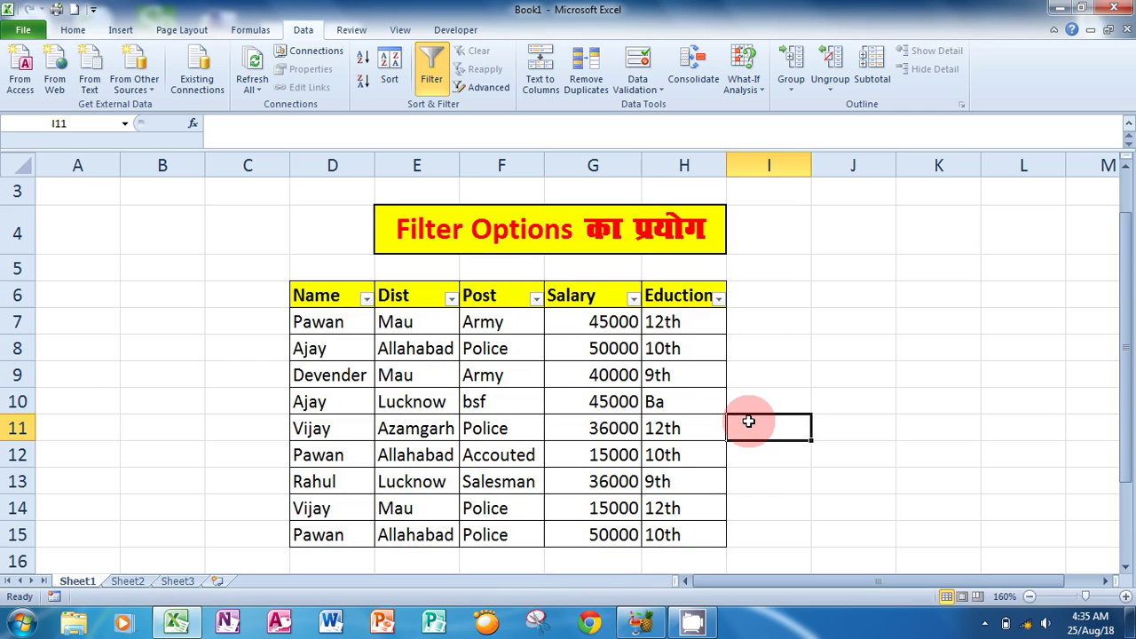